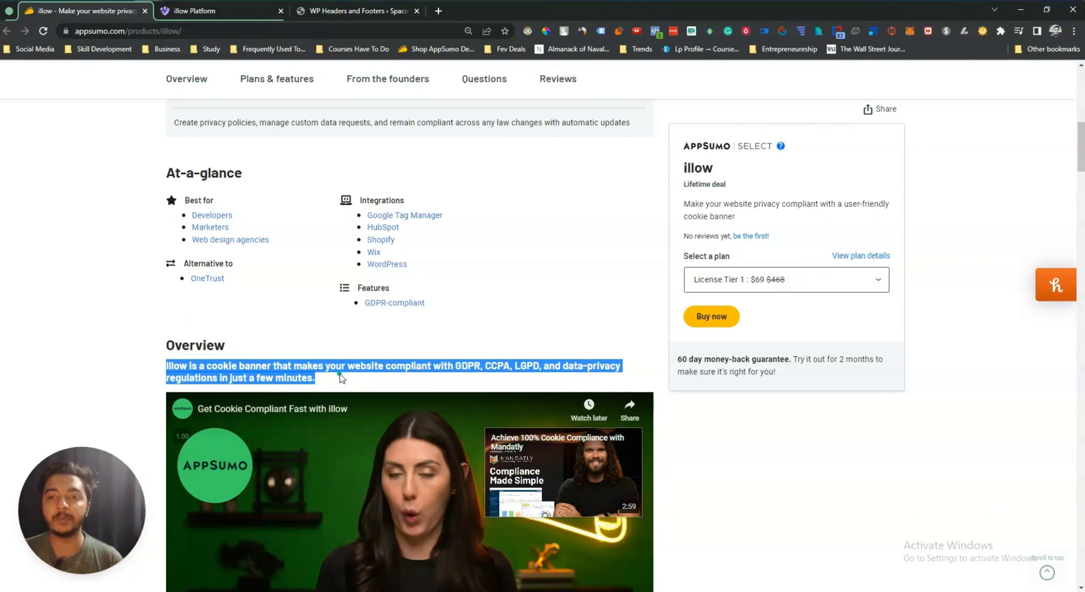
Review illow's product overview on AppSumo and compare the license tiers' prices, domain and visitor limits, and API access
{"action": "scroll", "coordinate": [341, 379], "scroll_direction": "down", "scroll_amount": 5}
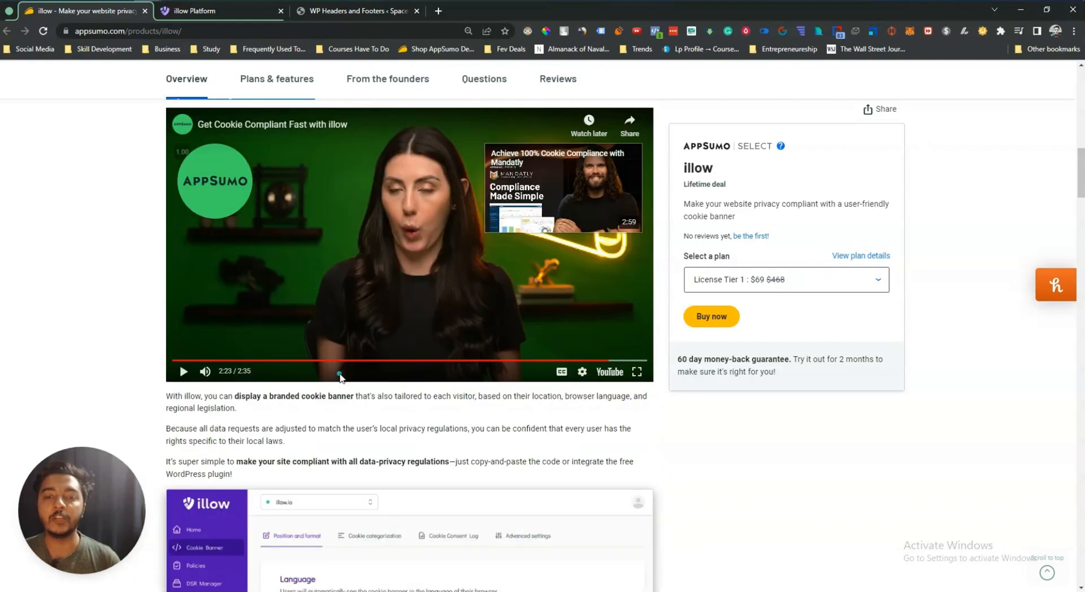
{"action": "scroll", "coordinate": [340, 380], "scroll_direction": "down", "scroll_amount": 5}
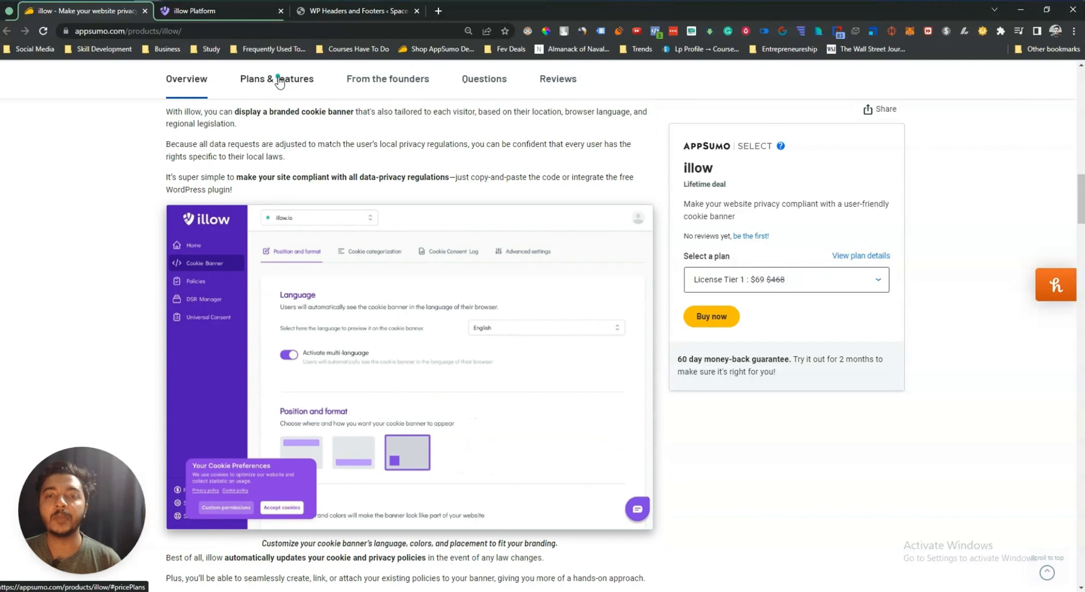
{"action": "left_click", "coordinate": [277, 82]}
{"action": "scroll", "coordinate": [309, 177], "scroll_direction": "down", "scroll_amount": 5}
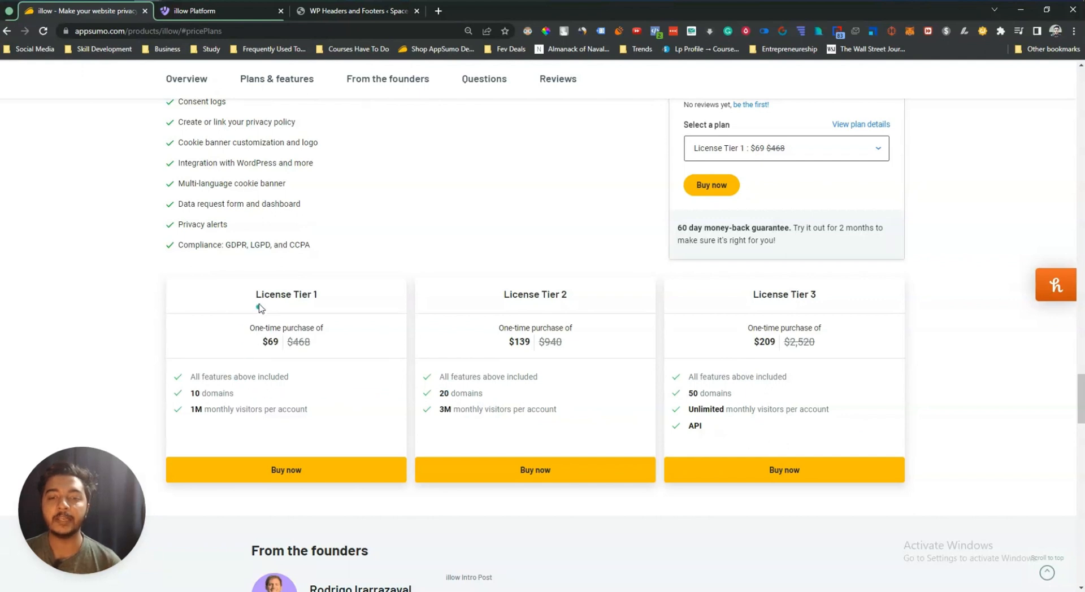
{"action": "left_click_drag", "start_coordinate": [192, 394], "coordinate": [252, 394]}
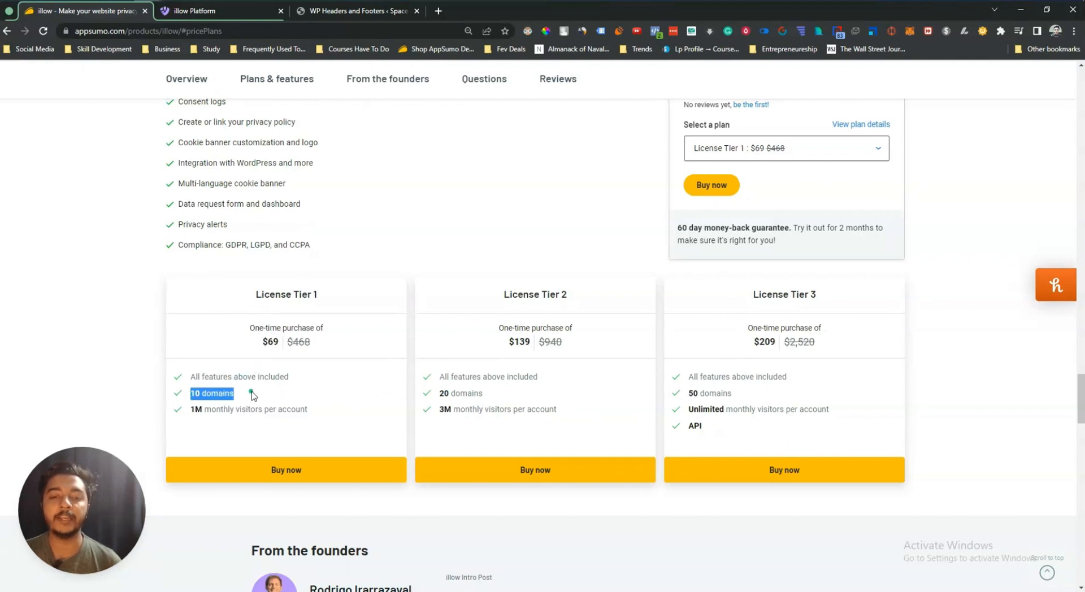
{"action": "left_click_drag", "start_coordinate": [189, 409], "coordinate": [334, 415]}
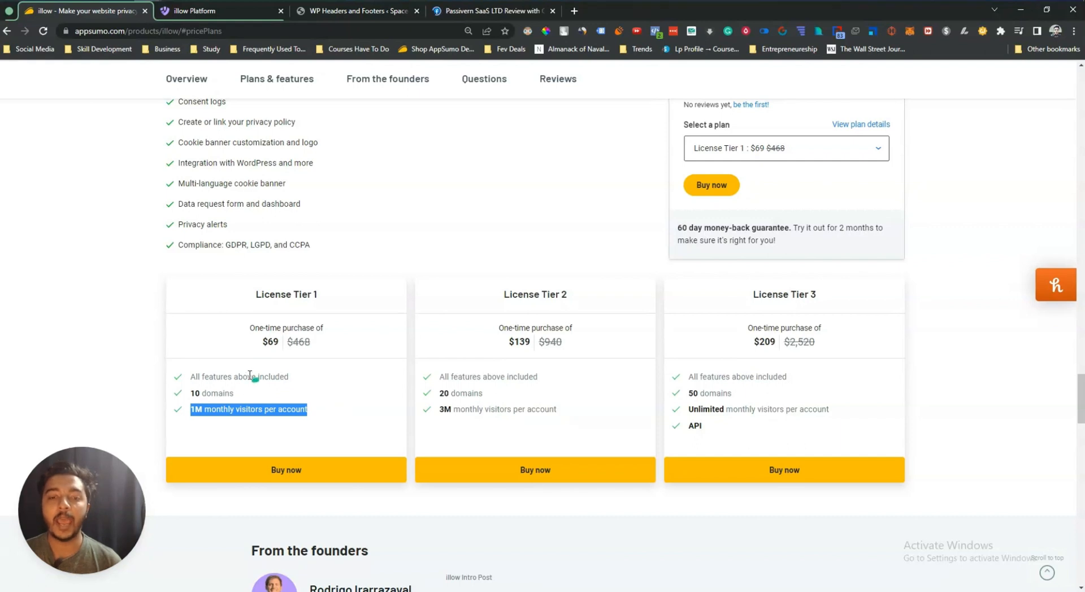
{"action": "left_click_drag", "start_coordinate": [723, 431], "coordinate": [687, 430]}
{"action": "left_click_drag", "start_coordinate": [754, 295], "coordinate": [833, 294]}
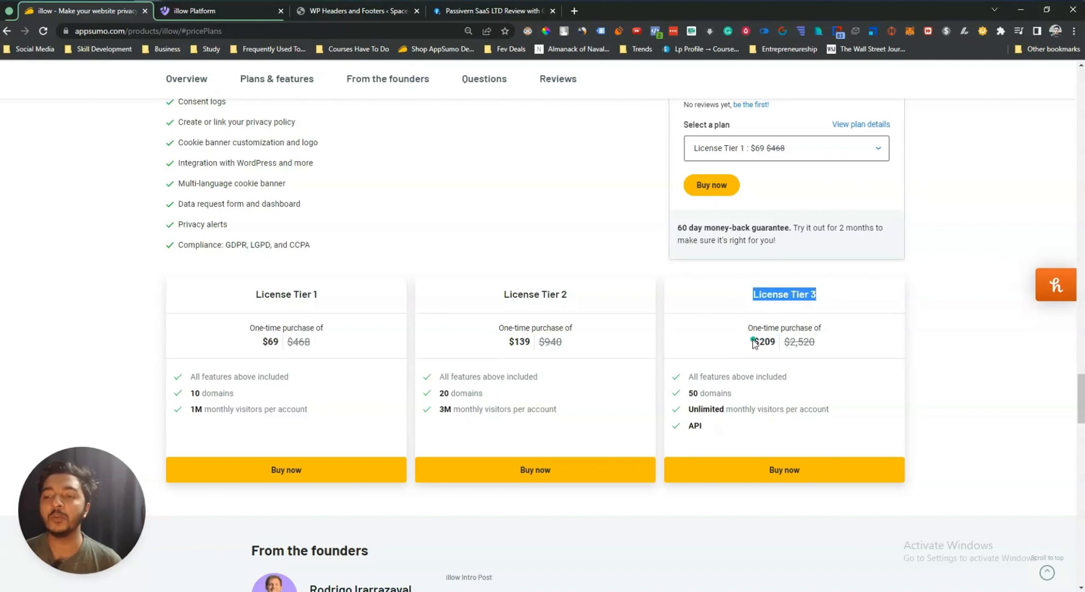
{"action": "left_click_drag", "start_coordinate": [754, 344], "coordinate": [836, 343]}
{"action": "left_click", "coordinate": [836, 343]}
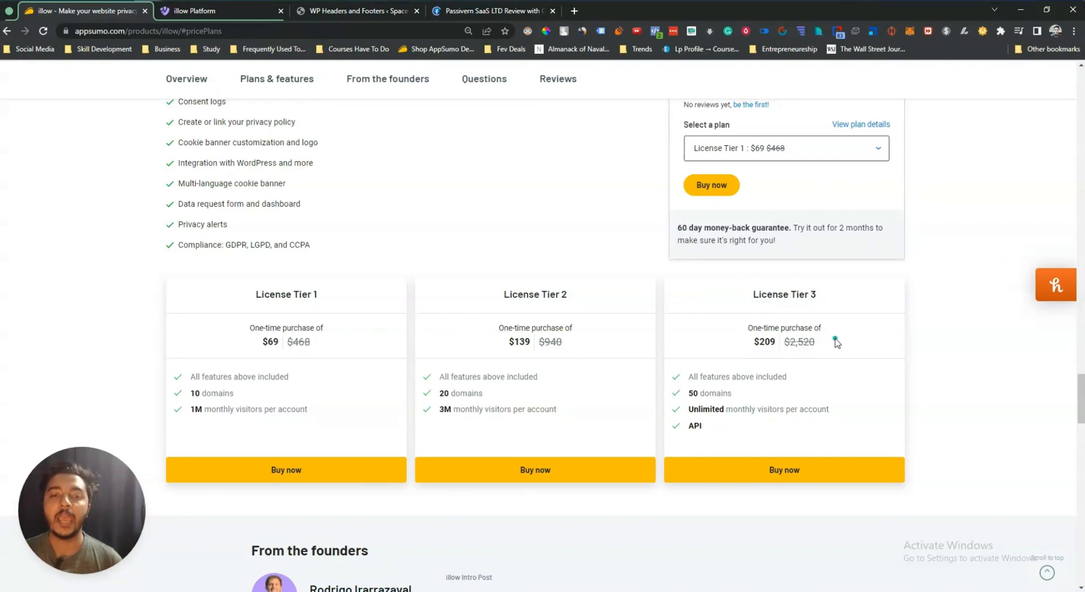
{"action": "scroll", "coordinate": [836, 342], "scroll_direction": "up", "scroll_amount": 1}
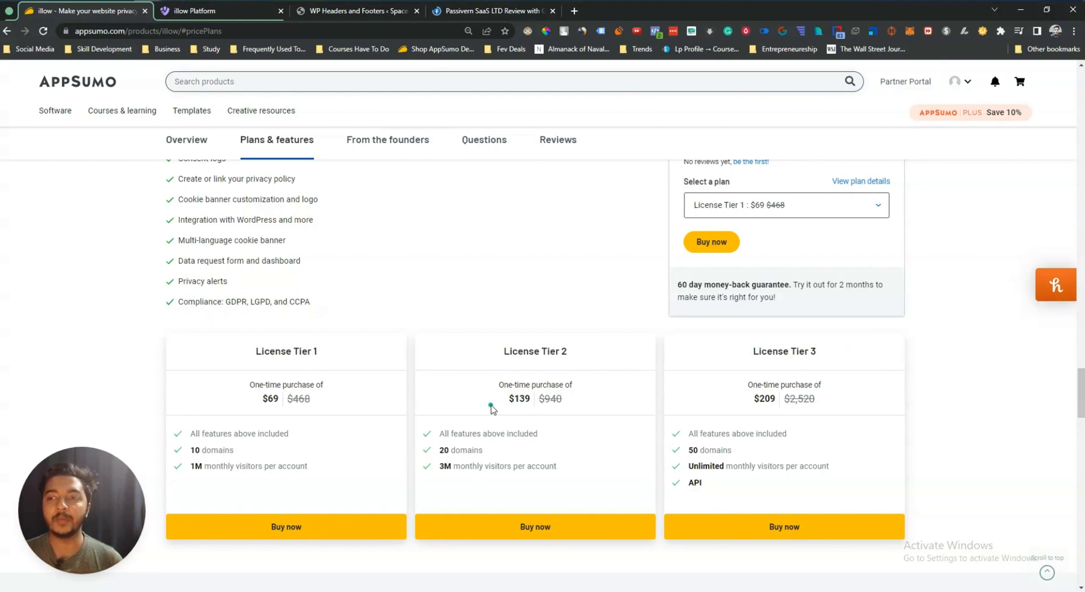
{"action": "scroll", "coordinate": [476, 280], "scroll_direction": "up", "scroll_amount": 10}
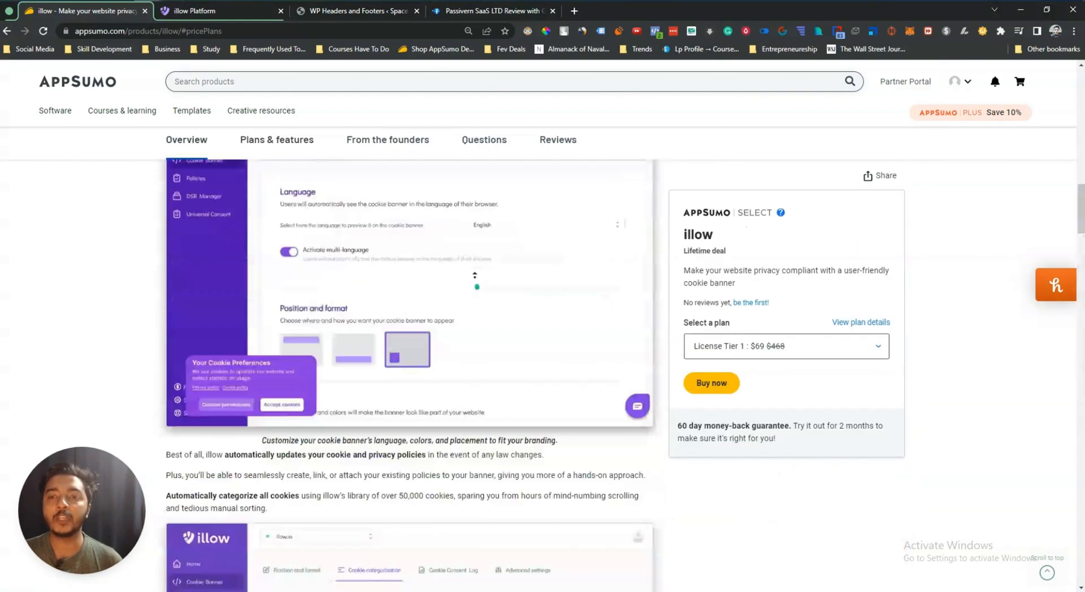
{"action": "scroll", "coordinate": [475, 277], "scroll_direction": "up", "scroll_amount": 5}
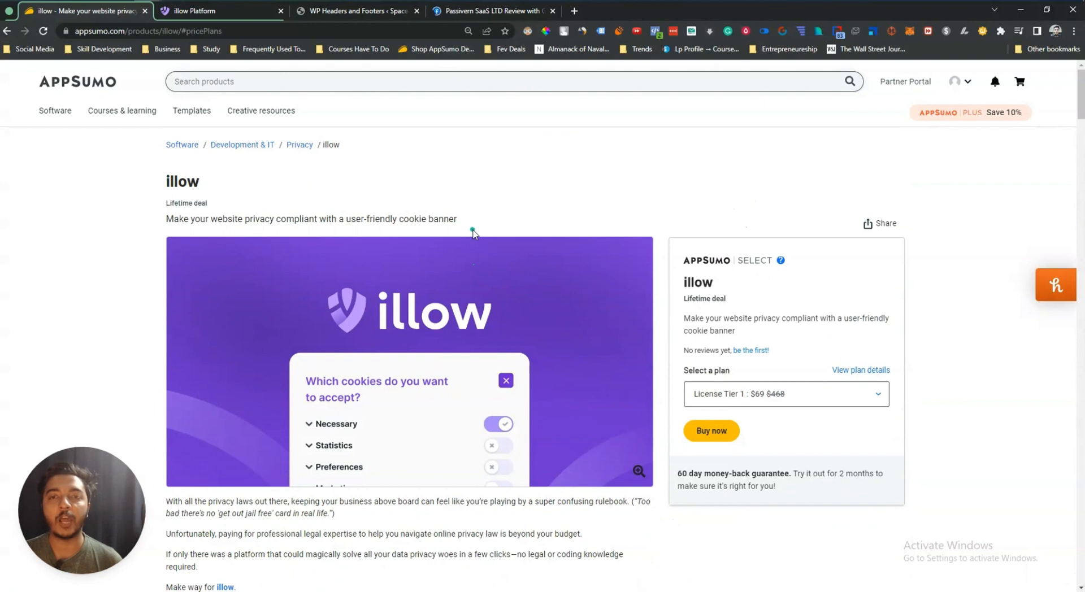
Close the Passivern review page and choose spacetravello.com as the site on the illow platform dashboard
{"action": "left_click", "coordinate": [212, 12]}
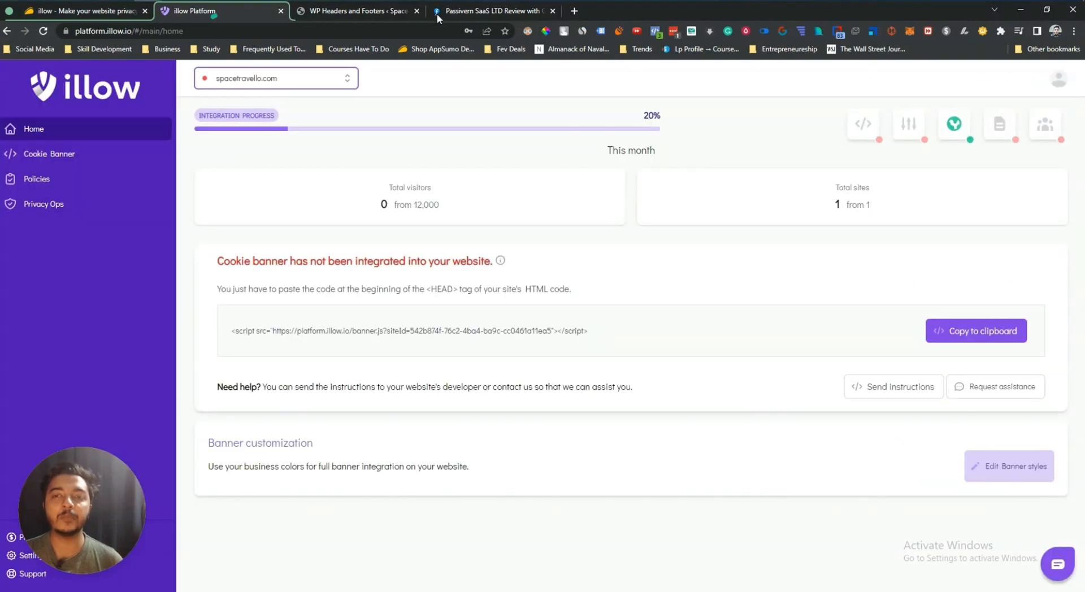
{"action": "left_click", "coordinate": [553, 11]}
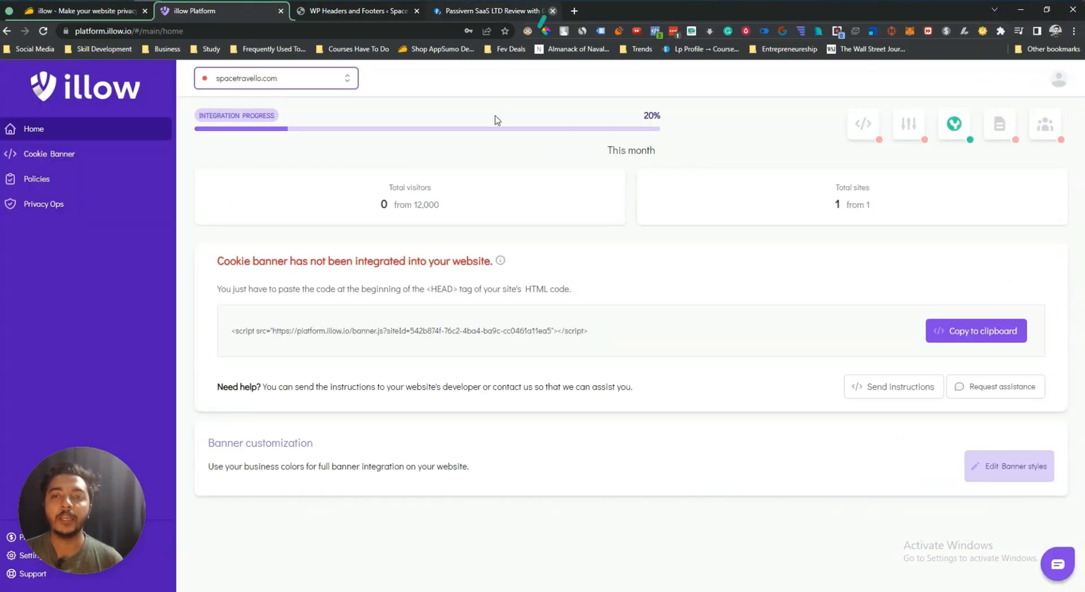
{"action": "left_click", "coordinate": [298, 81]}
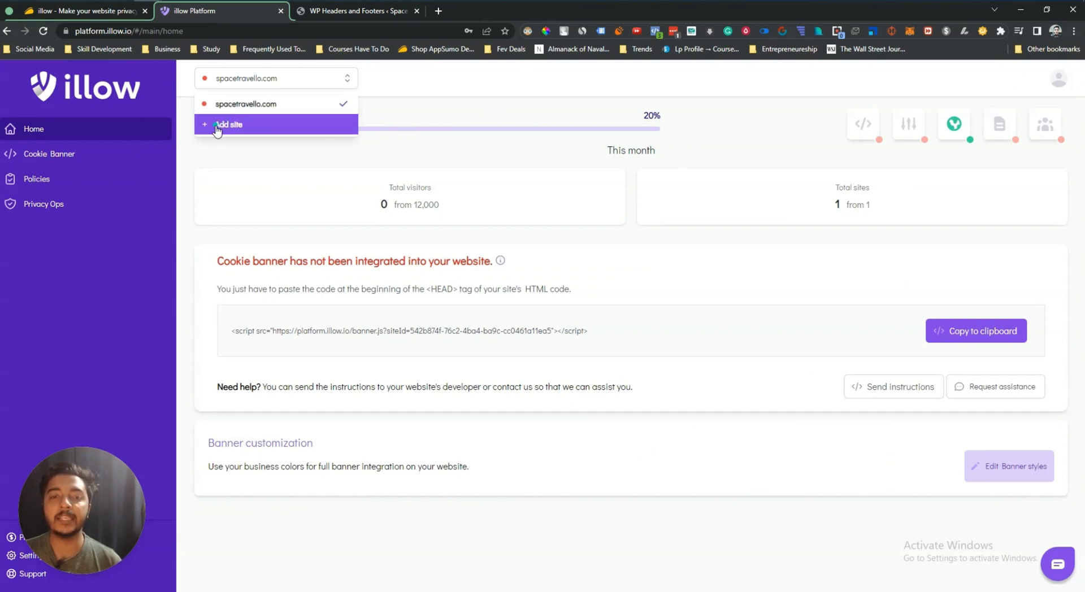
{"action": "left_click", "coordinate": [249, 105]}
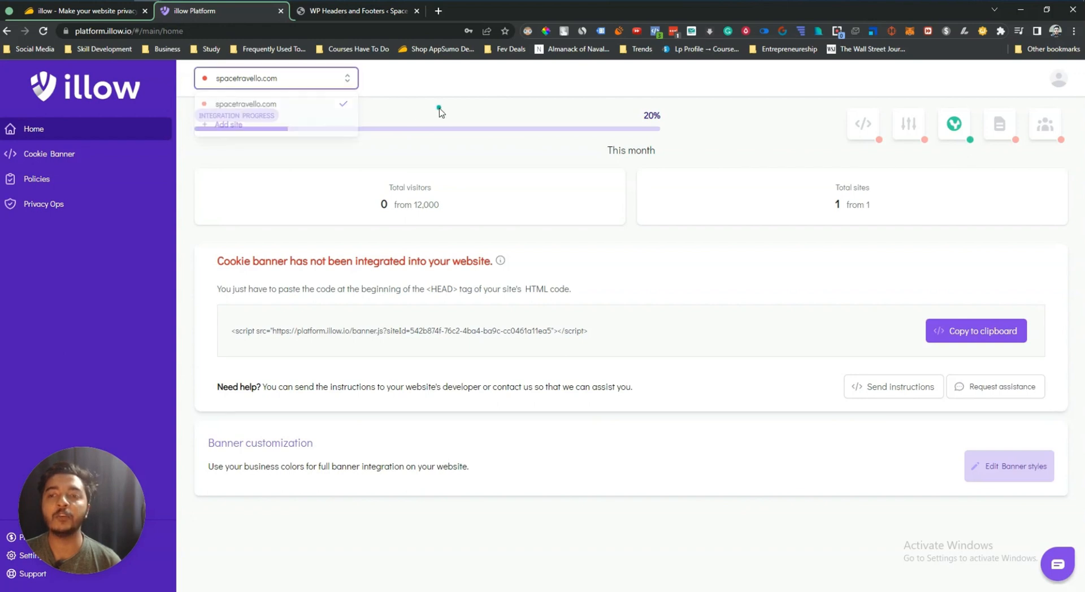
Copy the cookie banner script for spacetravello.com and review the instruction on placing it in the site's <HEAD> tag
{"action": "left_click_drag", "start_coordinate": [231, 332], "coordinate": [595, 340]}
{"action": "left_click", "coordinate": [640, 329]}
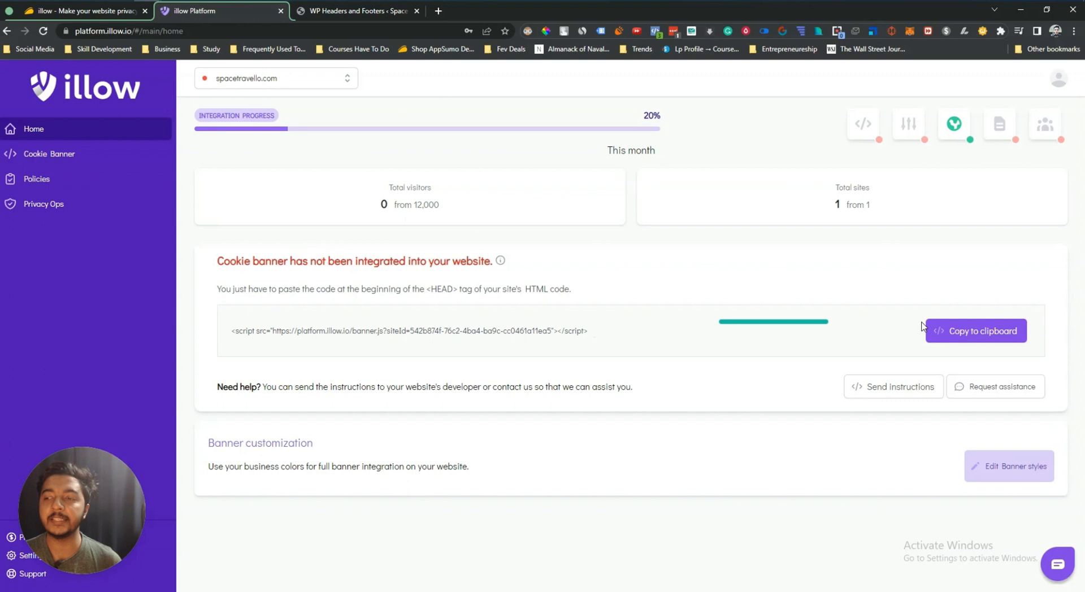
{"action": "left_click", "coordinate": [968, 335]}
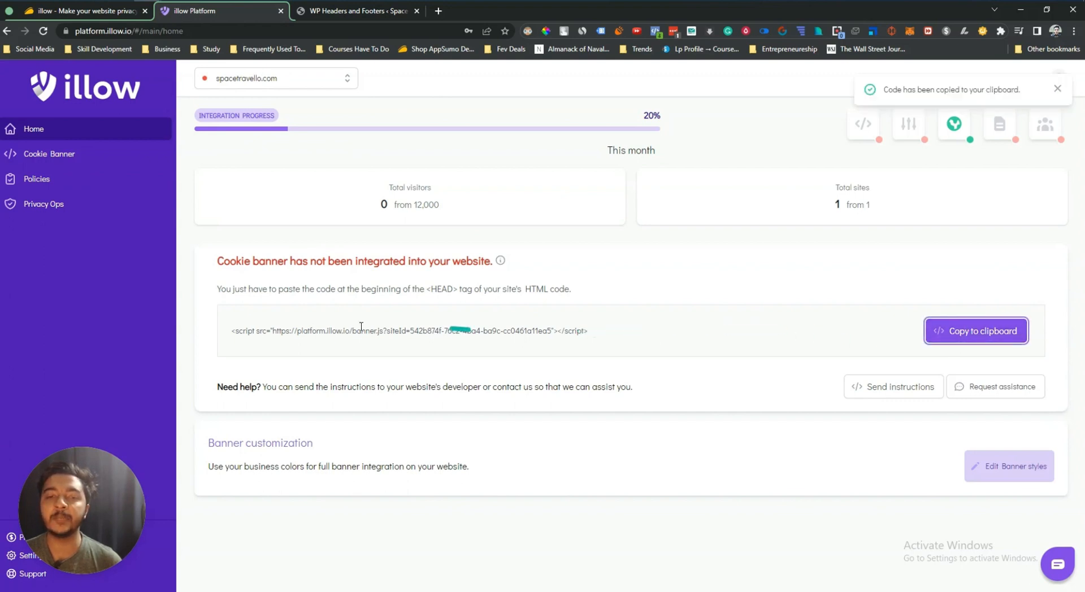
{"action": "left_click_drag", "start_coordinate": [220, 292], "coordinate": [554, 286]}
{"action": "left_click", "coordinate": [554, 286]}
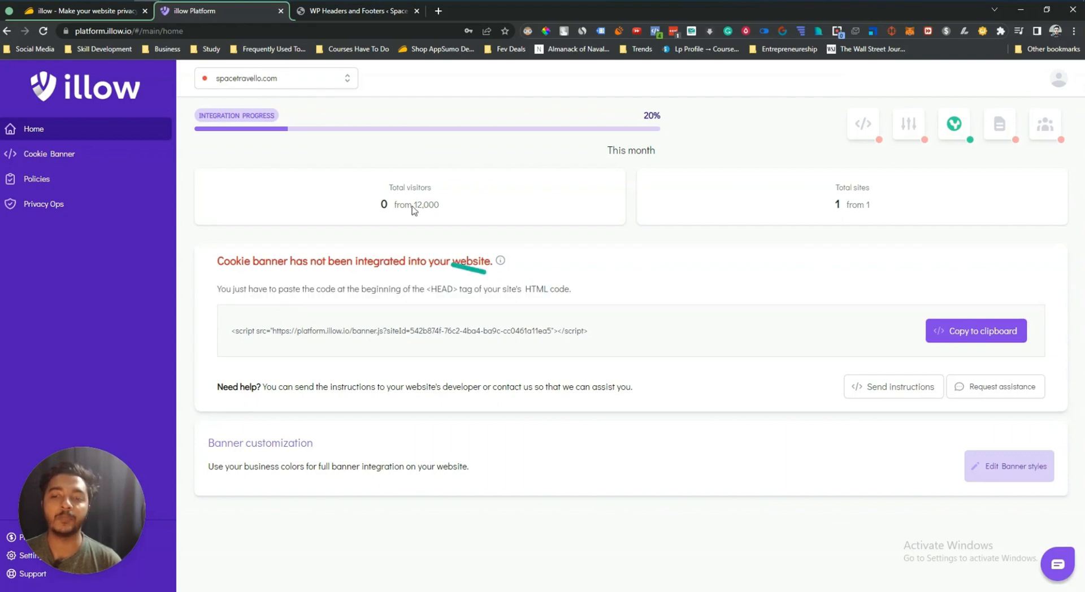
Paste the copied illow banner script into Scripts in Header on the WordPress WP Headers and Footers page
{"action": "left_click", "coordinate": [327, 17]}
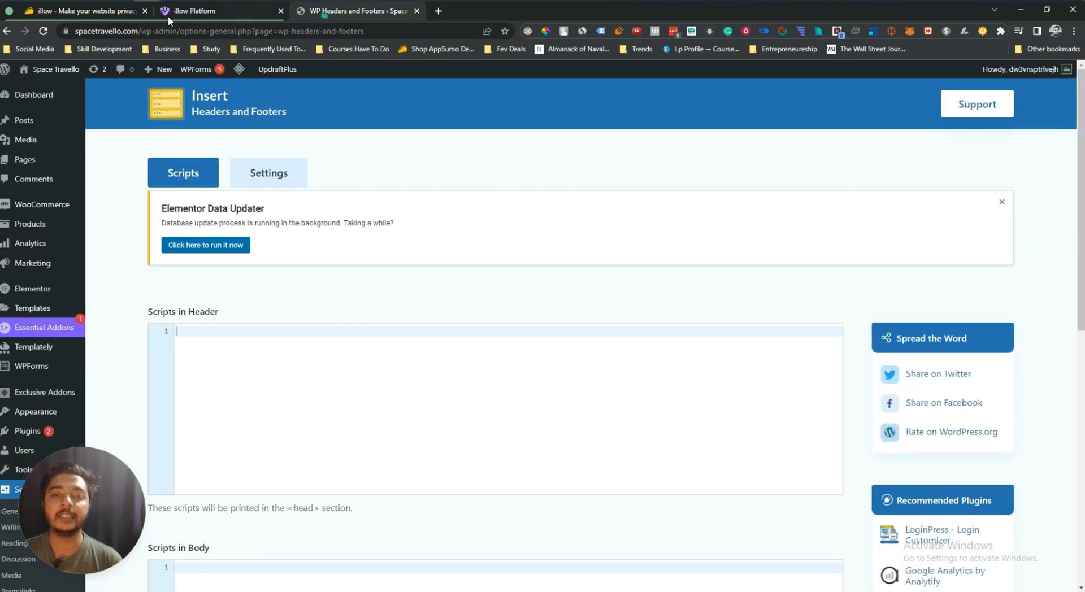
{"action": "left_click", "coordinate": [220, 388]}
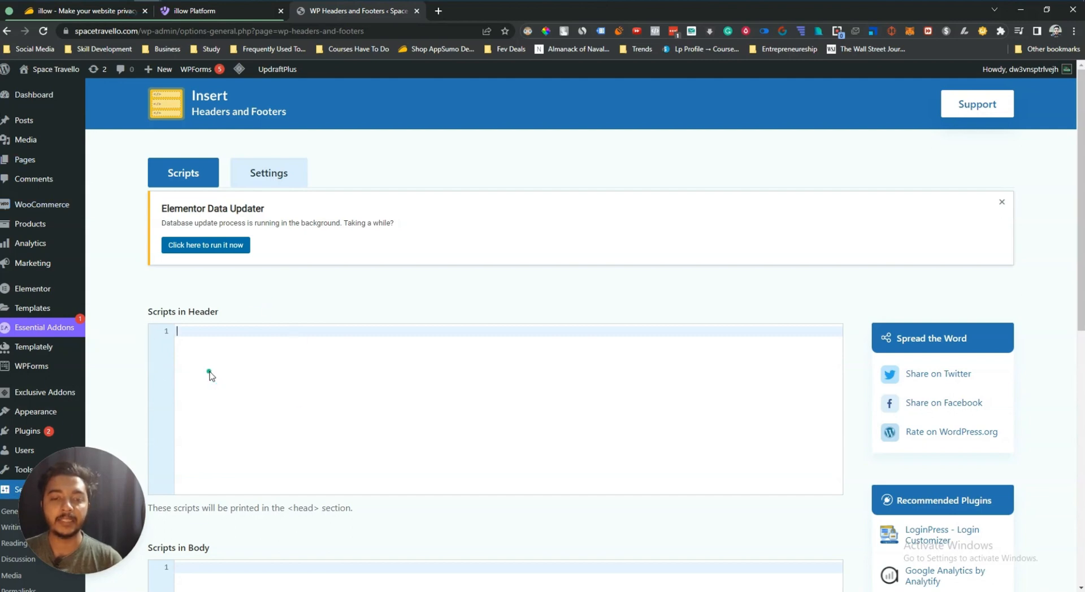
{"action": "key", "text": "ctrl+v"}
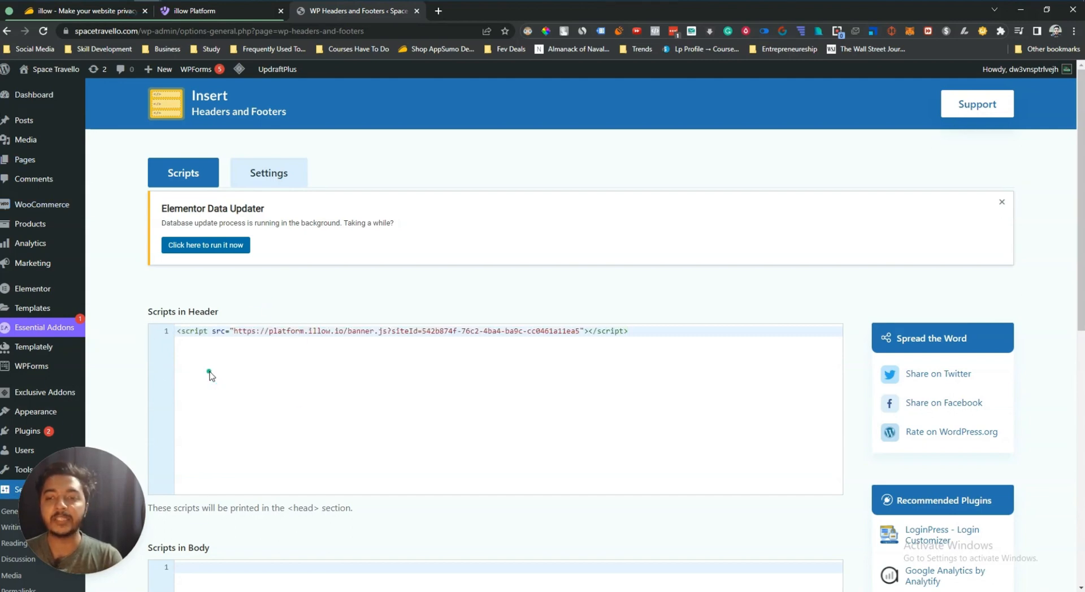
{"action": "left_click_drag", "start_coordinate": [134, 452], "coordinate": [635, 446]}
{"action": "left_click_drag", "start_coordinate": [571, 452], "coordinate": [1031, 458]}
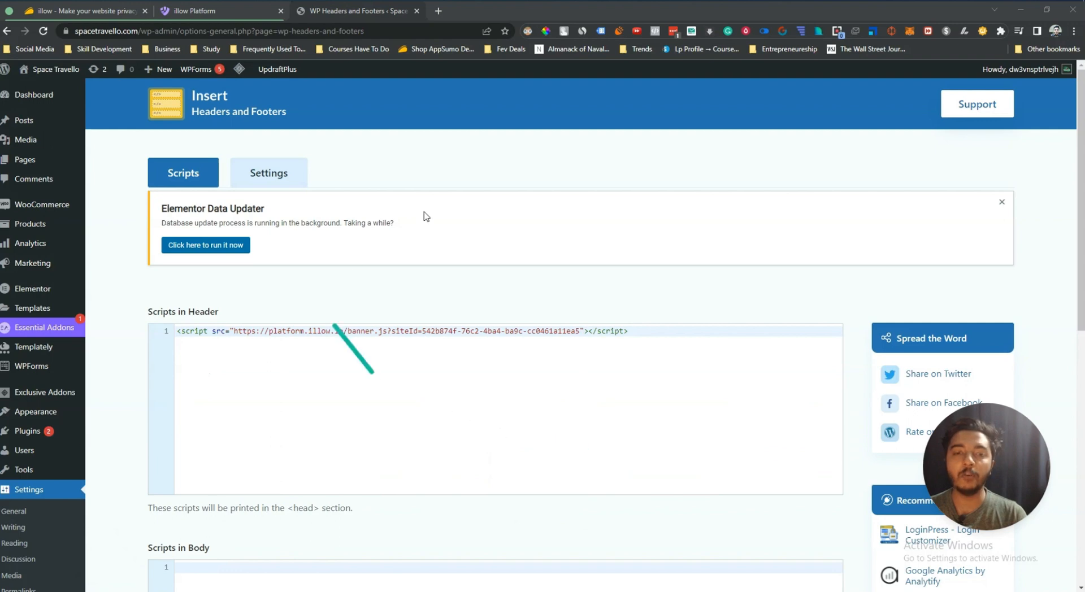
Check the illow script in Scripts in Header and try to save the header and footer scripts
{"action": "scroll", "coordinate": [214, 113], "scroll_direction": "down", "scroll_amount": 3}
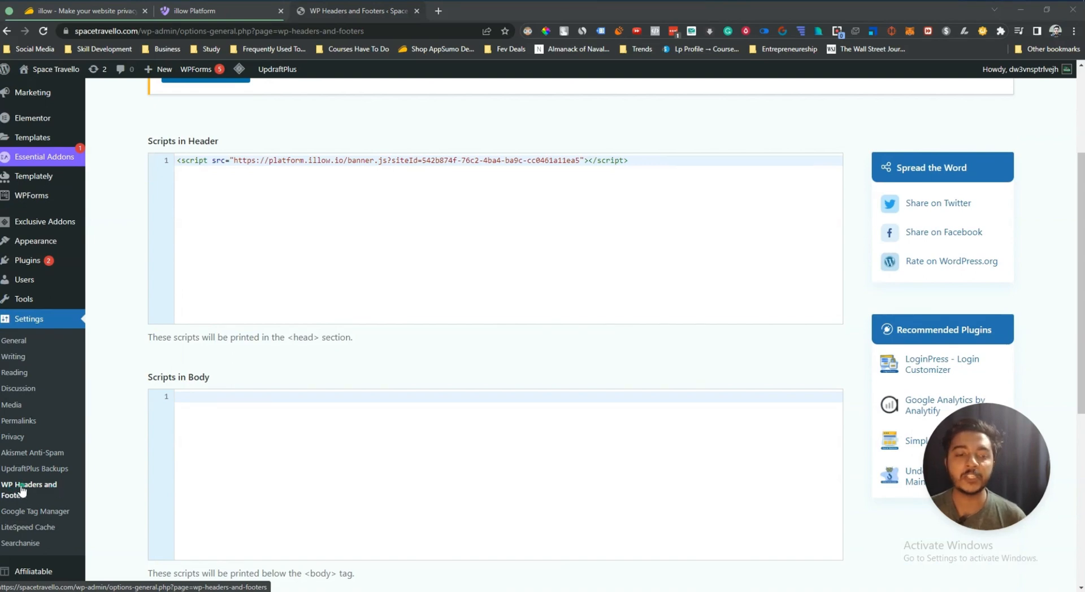
{"action": "scroll", "coordinate": [446, 263], "scroll_direction": "up", "scroll_amount": 3}
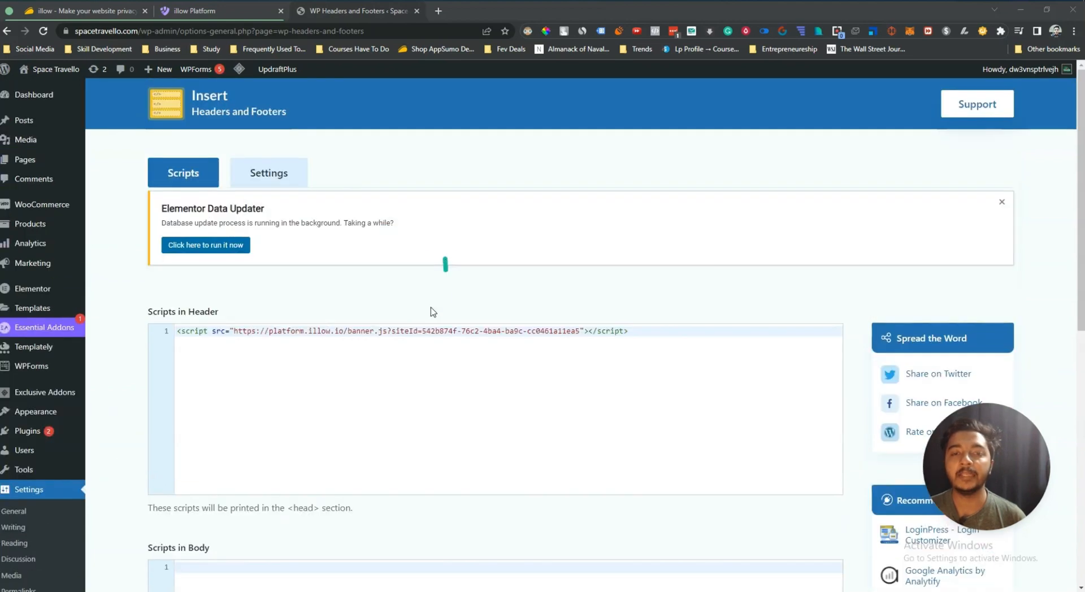
{"action": "left_click_drag", "start_coordinate": [191, 331], "coordinate": [591, 346]}
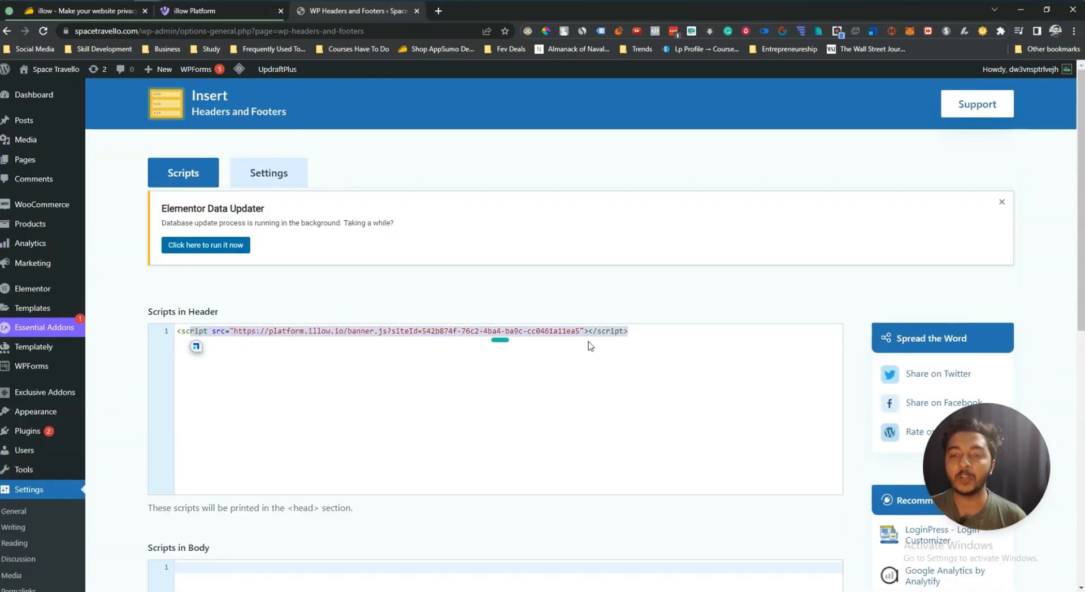
{"action": "left_click", "coordinate": [626, 338]}
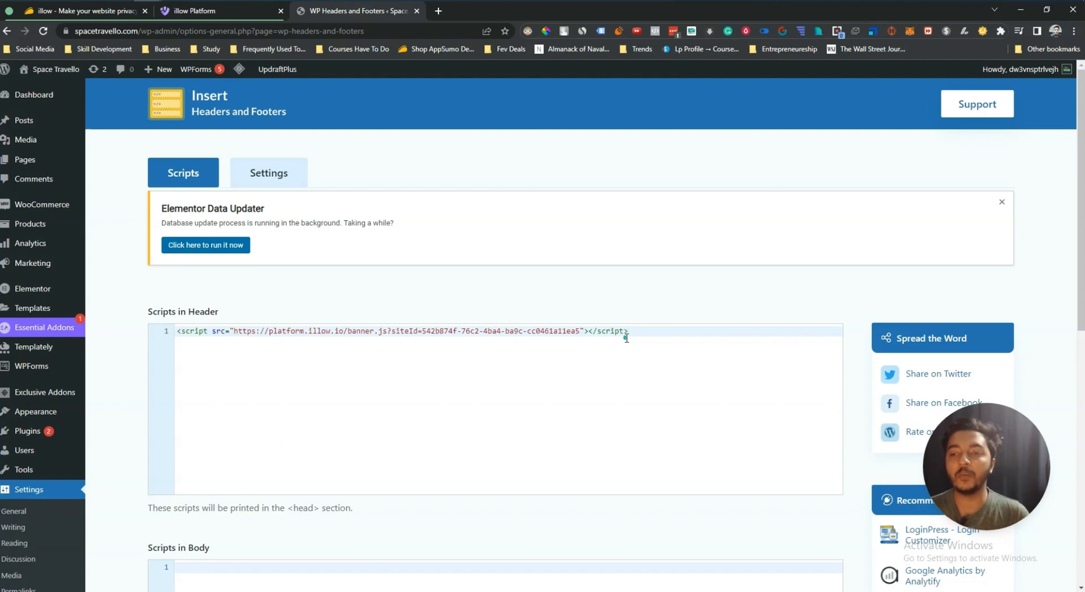
{"action": "left_click_drag", "start_coordinate": [627, 339], "coordinate": [151, 334]}
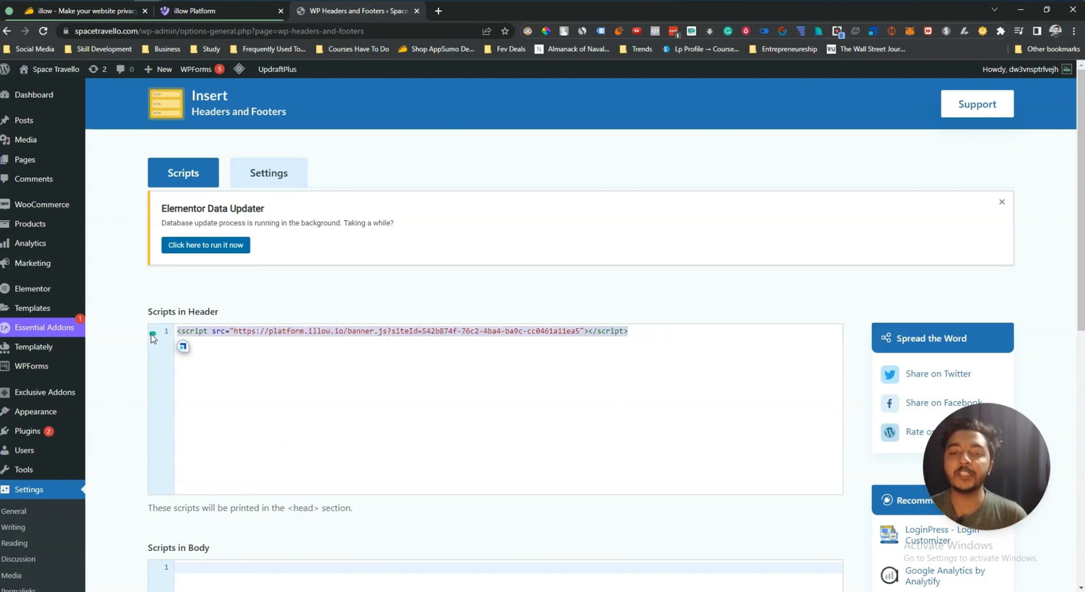
{"action": "left_click", "coordinate": [654, 334]}
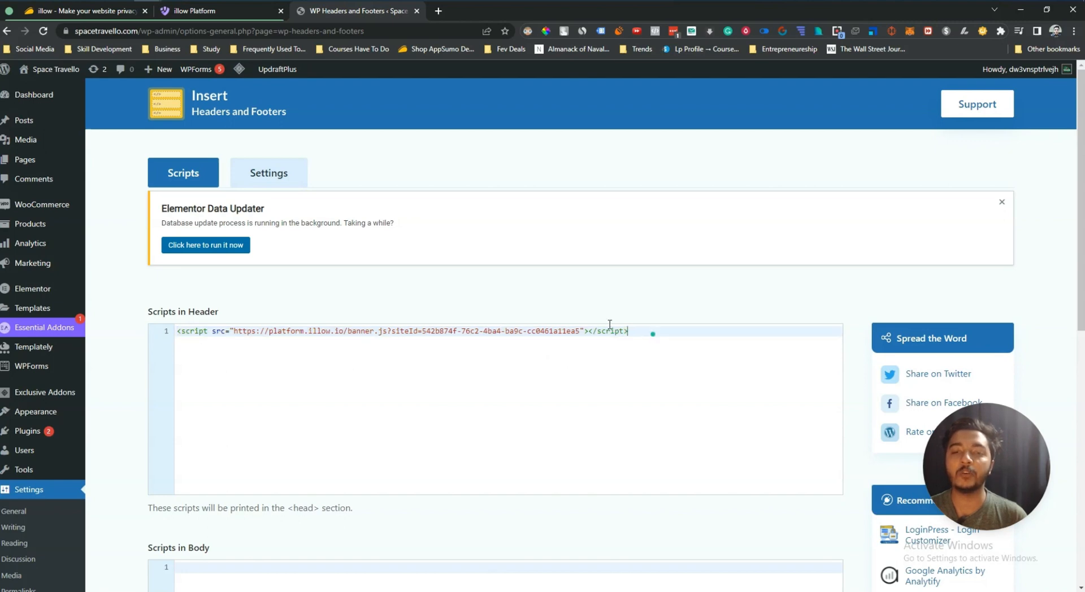
{"action": "scroll", "coordinate": [352, 261], "scroll_direction": "down", "scroll_amount": 9}
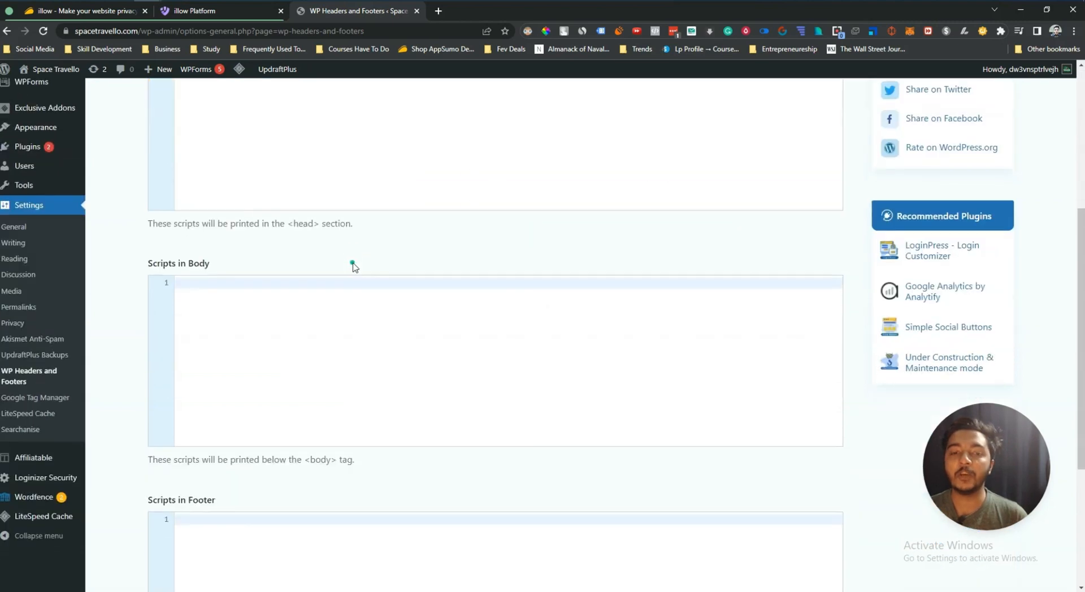
{"action": "left_click", "coordinate": [198, 526]}
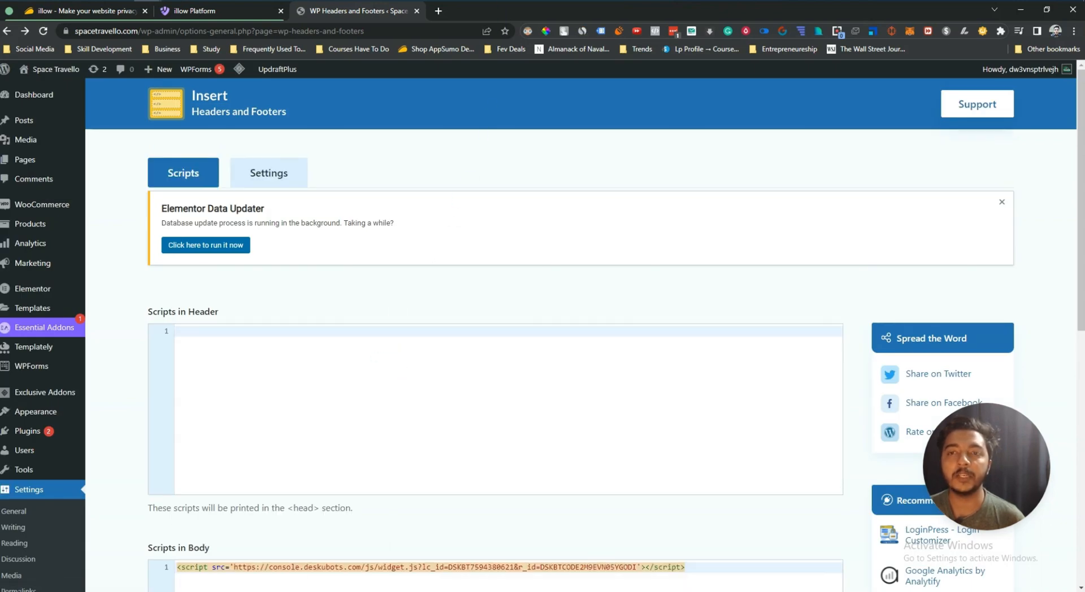
Delete the deskubots widget script from Scripts in Body
{"action": "scroll", "coordinate": [364, 486], "scroll_direction": "down", "scroll_amount": 2}
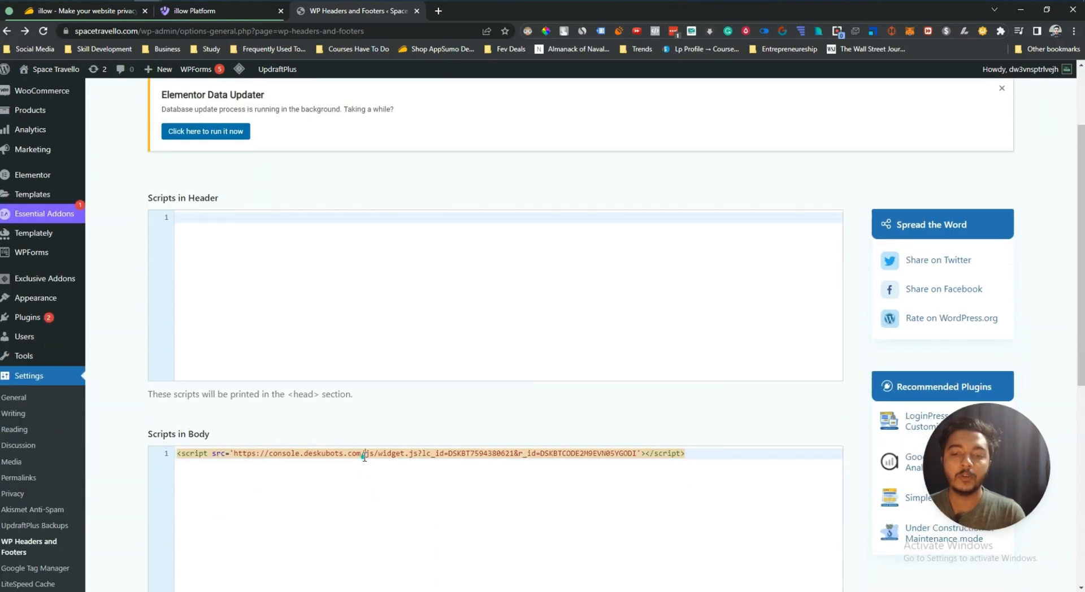
{"action": "key", "text": "ctrl+a"}
{"action": "key", "text": "BackSpace"}
{"action": "scroll", "coordinate": [362, 455], "scroll_direction": "up", "scroll_amount": 2}
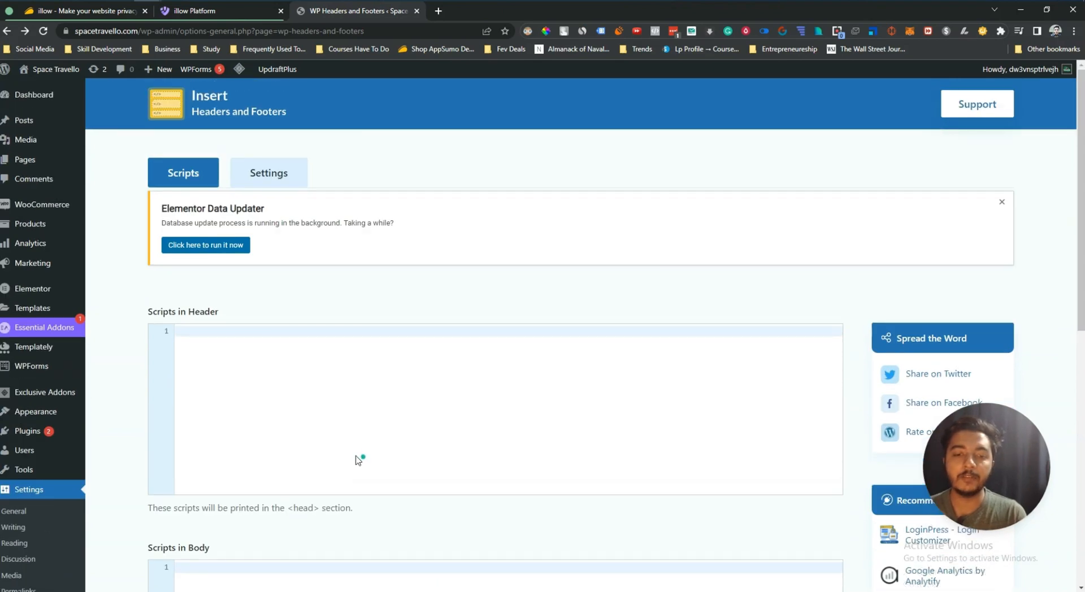
Insert the illow banner script into Scripts in Header, compare it with the illow dashboard's code, and save the settings
{"action": "left_click", "coordinate": [334, 418]}
{"action": "type", "text": "<script src=\"https://platform.illow.io/banner.js?siteId=542b874f-76c2-4ba4-ba9c-cc0461a11ea5\"></script>"}
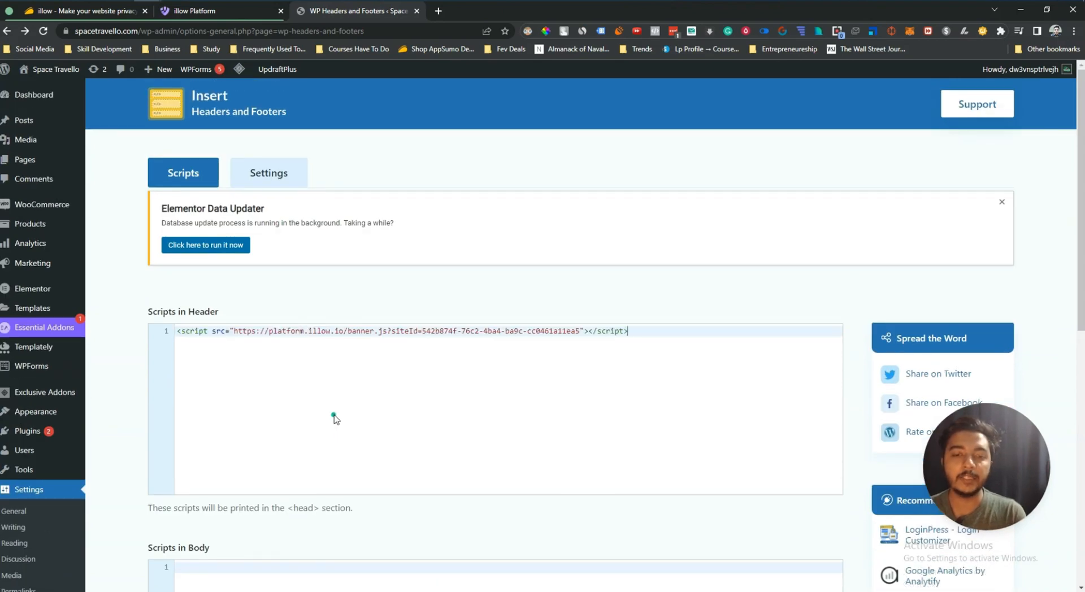
{"action": "left_click", "coordinate": [195, 11]}
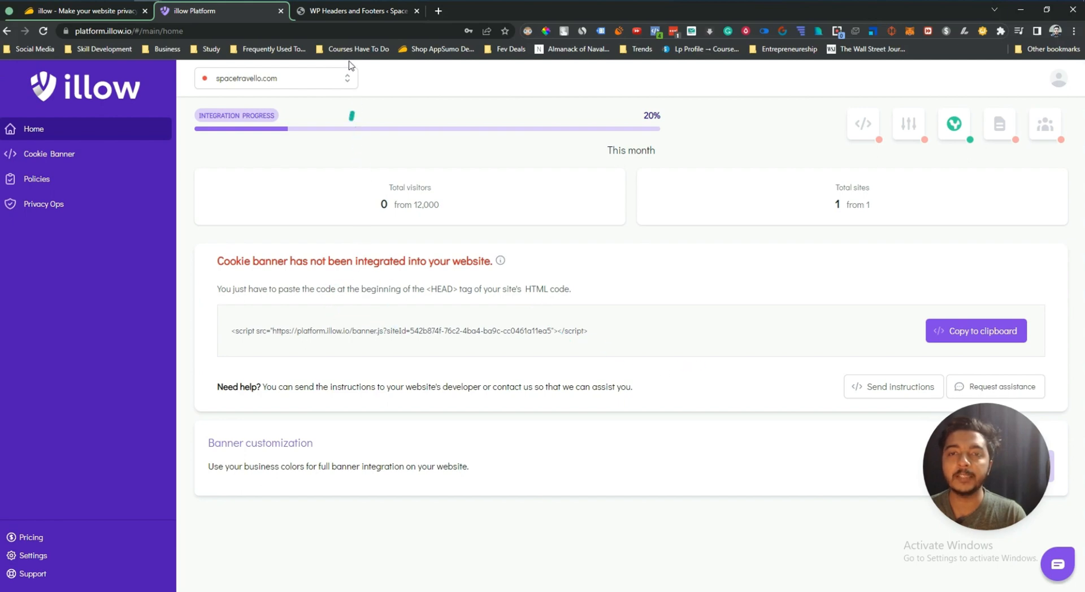
{"action": "left_click", "coordinate": [342, 11]}
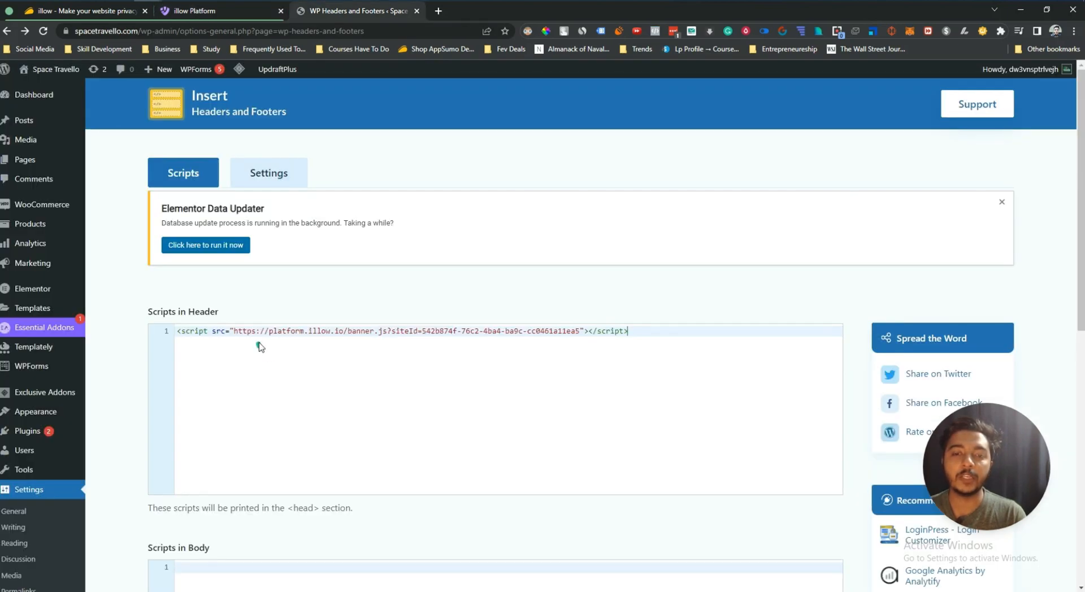
{"action": "scroll", "coordinate": [260, 347], "scroll_direction": "down", "scroll_amount": 10}
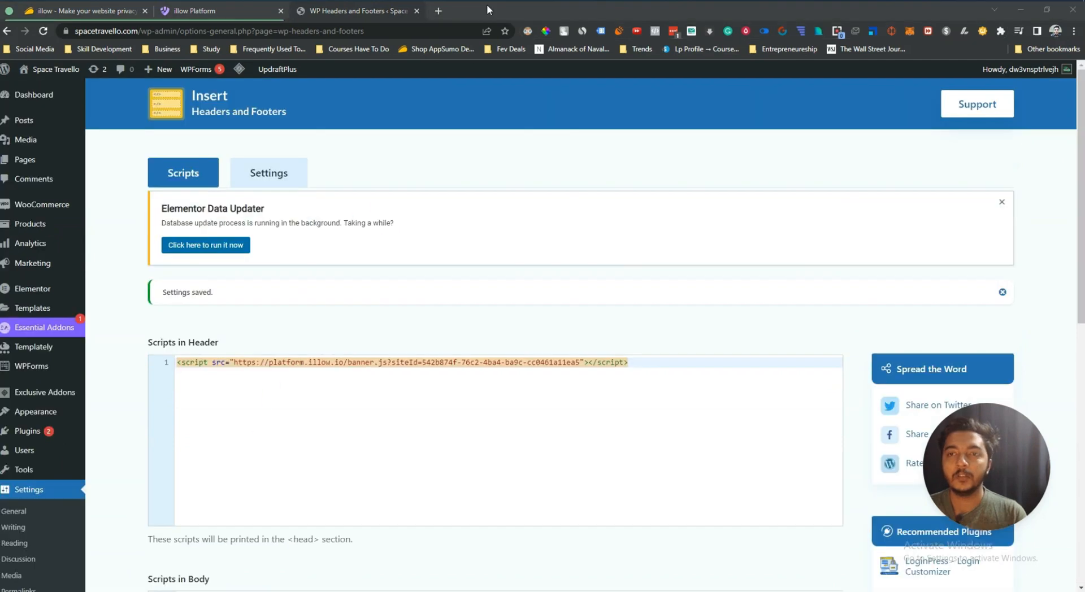
Check the save notice on the WP Headers and Footers page and reload the page
{"action": "left_click_drag", "start_coordinate": [165, 293], "coordinate": [229, 295]}
{"action": "left_click", "coordinate": [251, 312]}
{"action": "left_click", "coordinate": [48, 33]}
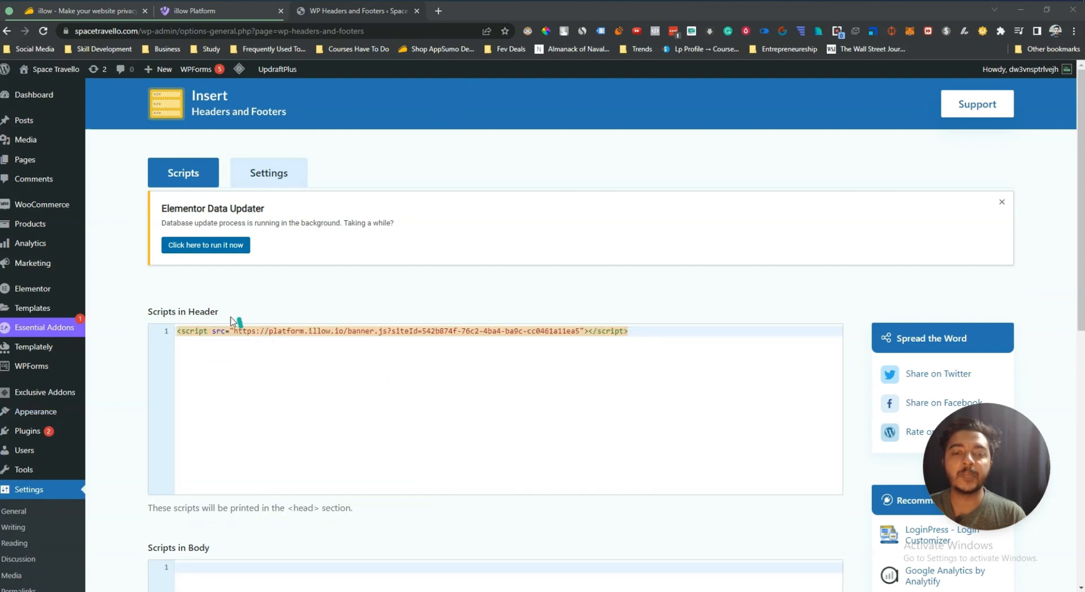
Refresh the illow dashboard and check the cookie banner's integration status and total visitors
{"action": "left_click", "coordinate": [220, 14]}
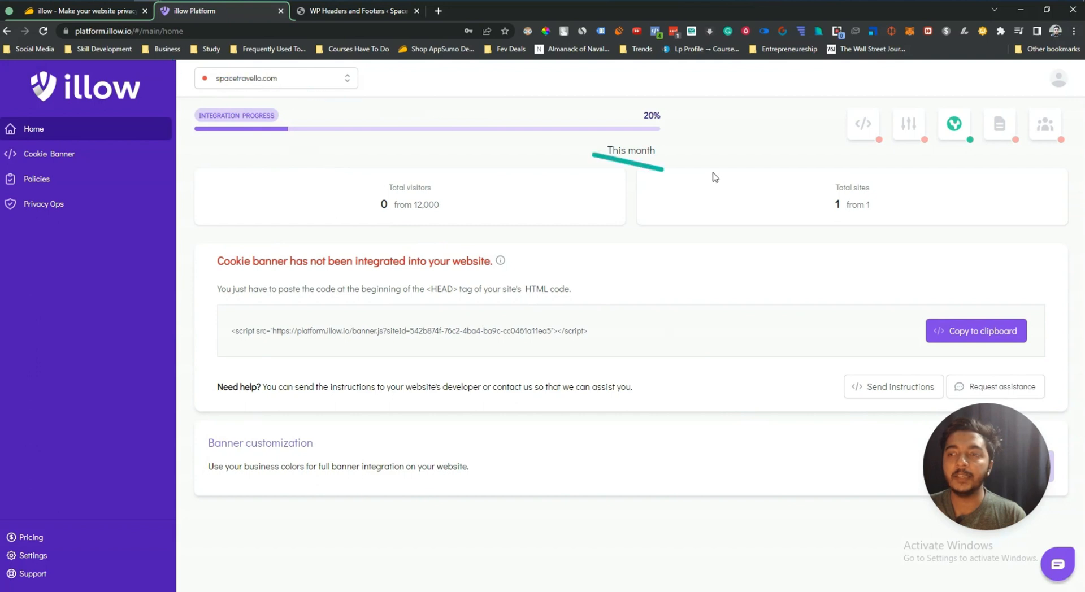
{"action": "left_click", "coordinate": [44, 32]}
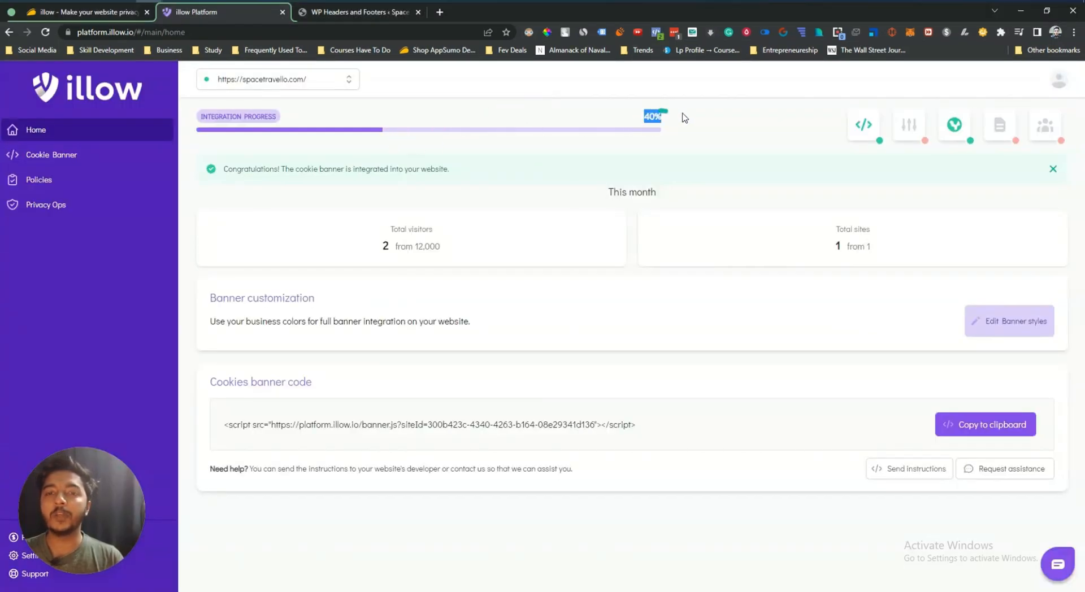
{"action": "left_click_drag", "start_coordinate": [224, 167], "coordinate": [474, 169]}
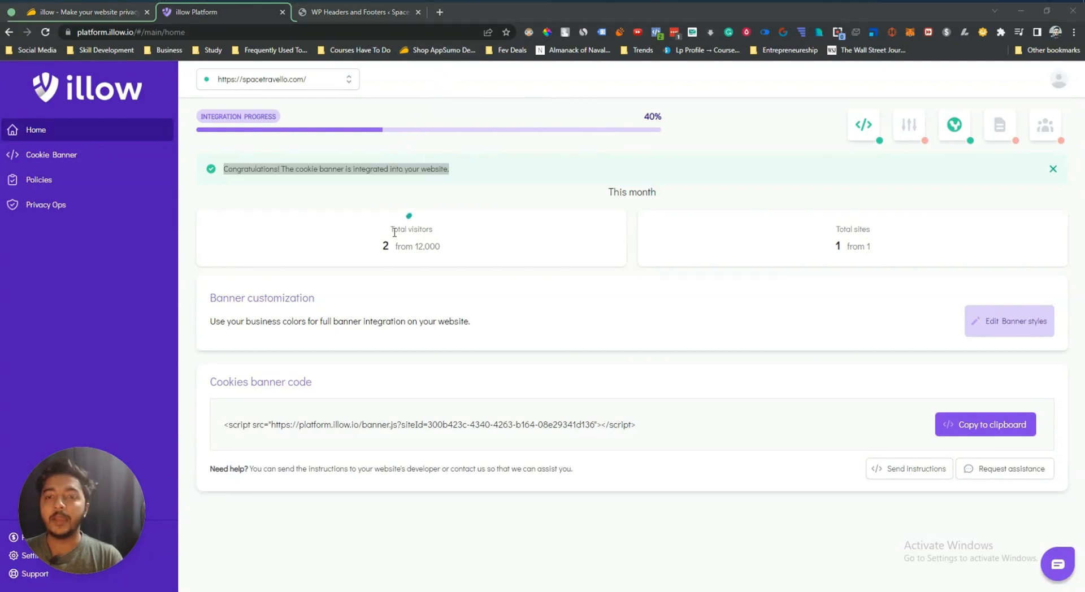
{"action": "left_click_drag", "start_coordinate": [382, 237], "coordinate": [462, 253]}
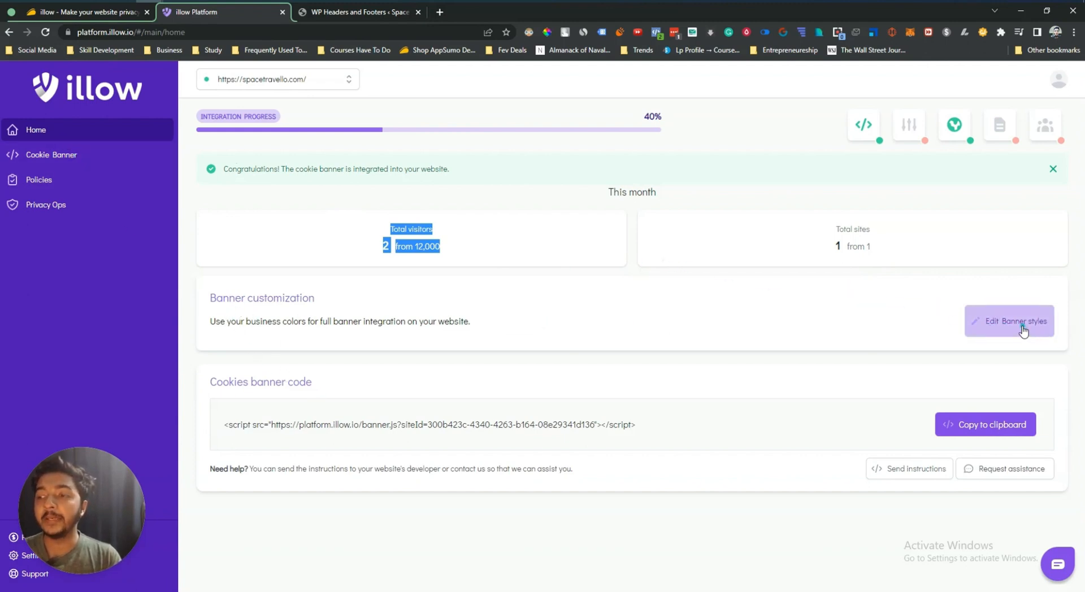
Open spacetravello.com in a new tab and look through the home page for the cookie banner
{"action": "left_click", "coordinate": [438, 18]}
{"action": "type", "text": "spacetravello.com"}
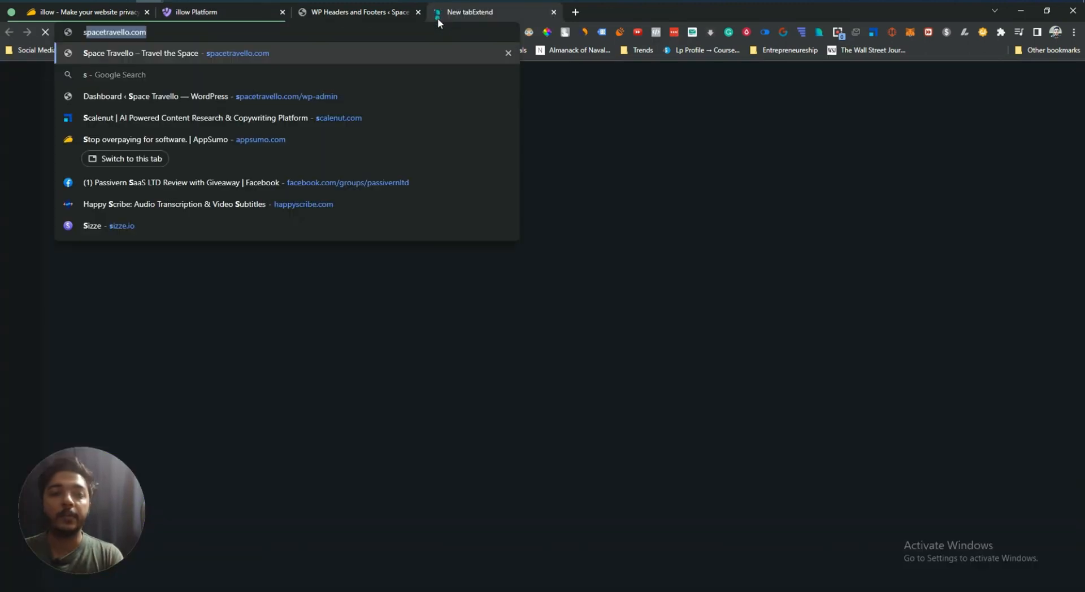
{"action": "key", "text": "Return"}
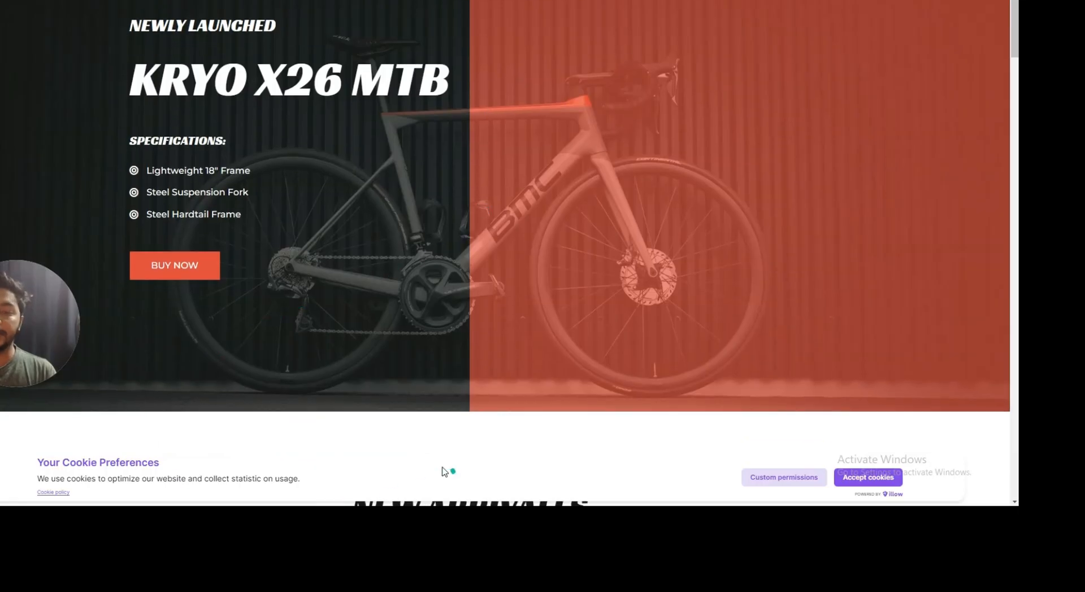
{"action": "scroll", "coordinate": [446, 471], "scroll_direction": "down", "scroll_amount": 7}
{"action": "scroll", "coordinate": [242, 423], "scroll_direction": "up", "scroll_amount": 3}
{"action": "scroll", "coordinate": [241, 405], "scroll_direction": "up", "scroll_amount": 5}
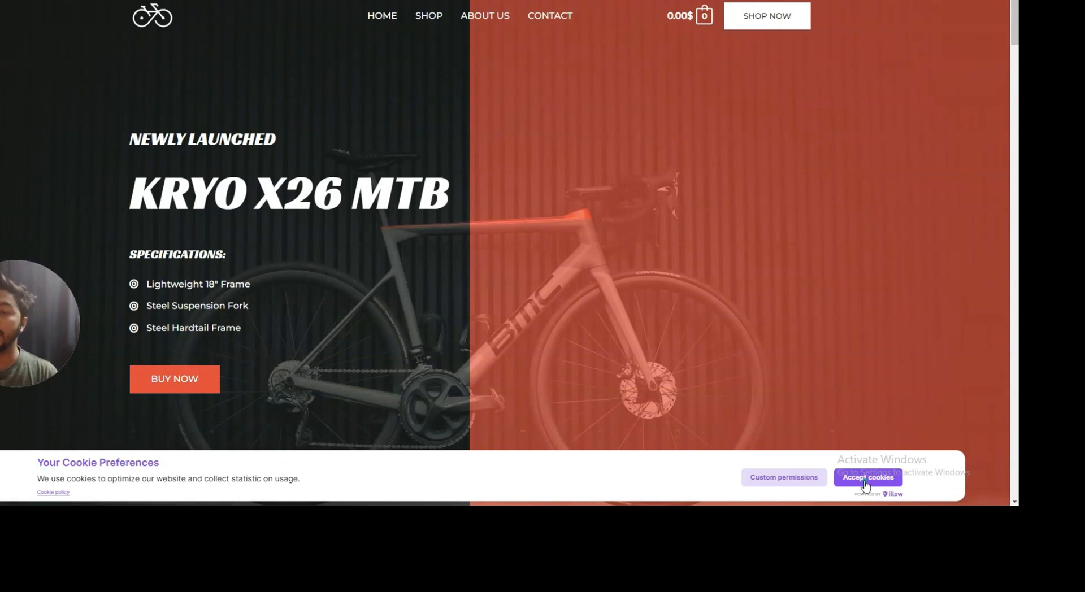
Test the site's cookie banner by submitting custom permissions and accepting cookies
{"action": "left_click", "coordinate": [781, 485]}
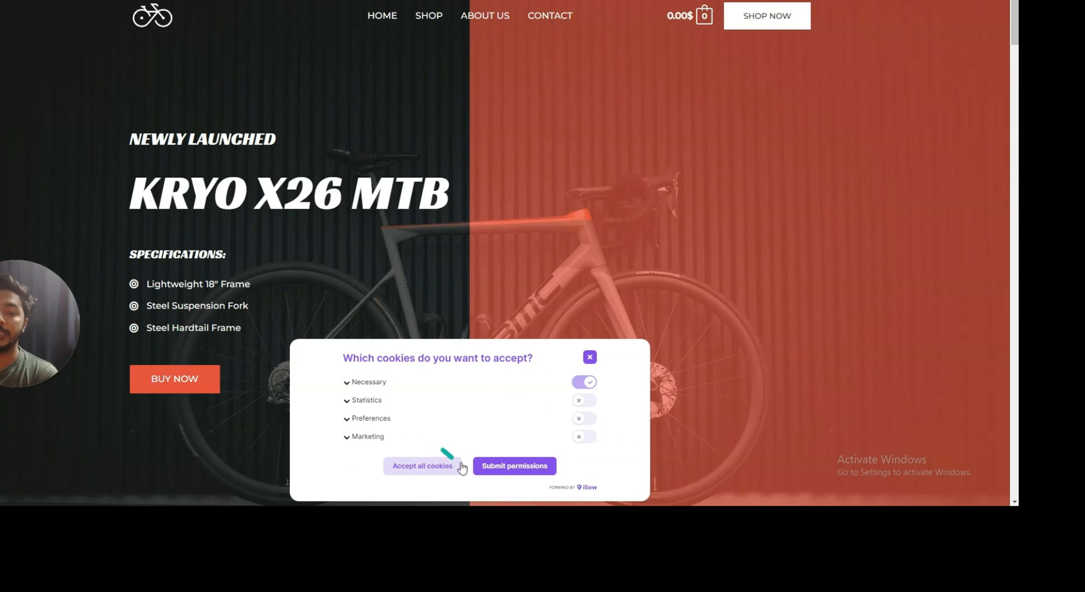
{"action": "left_click", "coordinate": [504, 472]}
{"action": "left_click", "coordinate": [864, 478]}
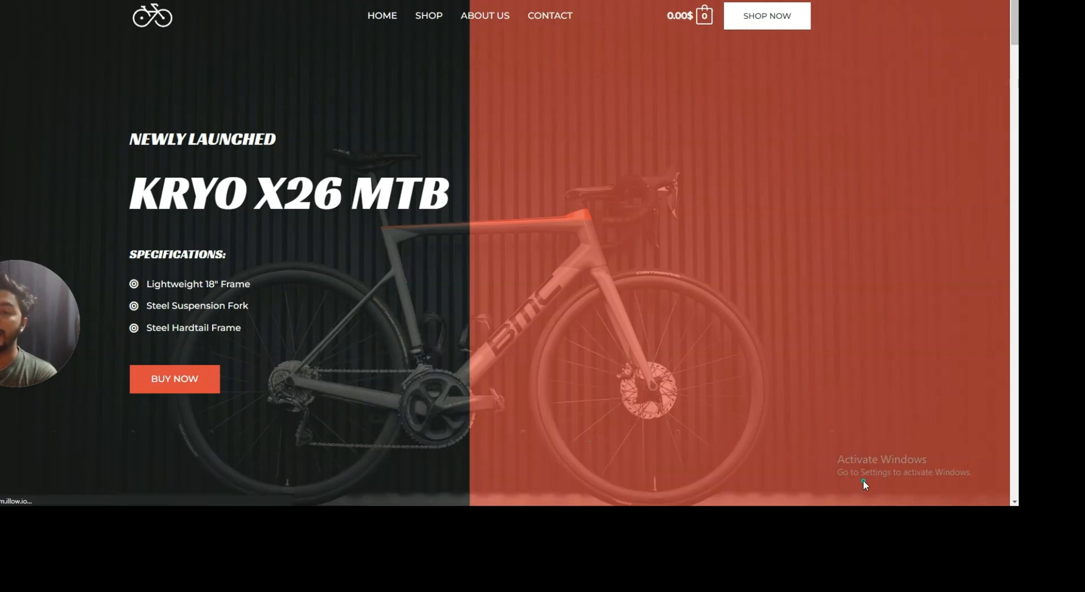
{"action": "left_click_drag", "start_coordinate": [72, 362], "coordinate": [990, 384]}
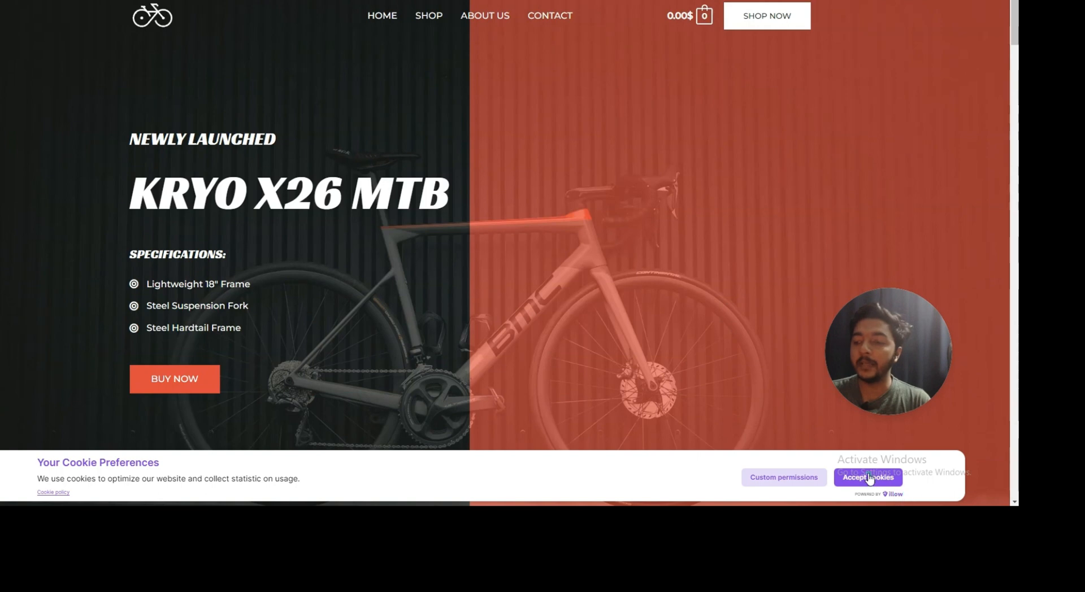
{"action": "left_click", "coordinate": [870, 479]}
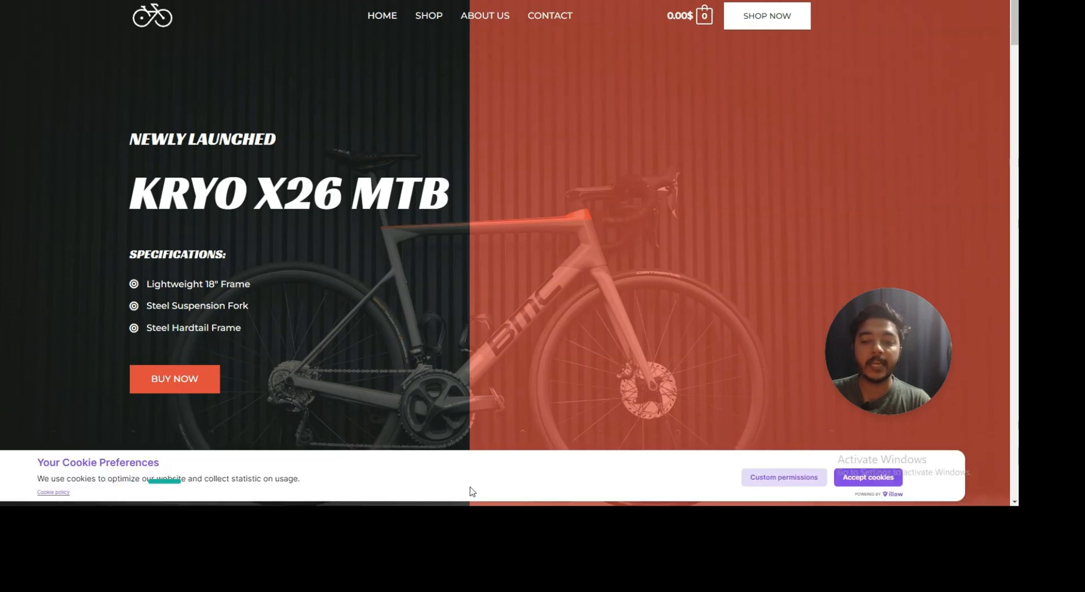
{"action": "left_click", "coordinate": [853, 478]}
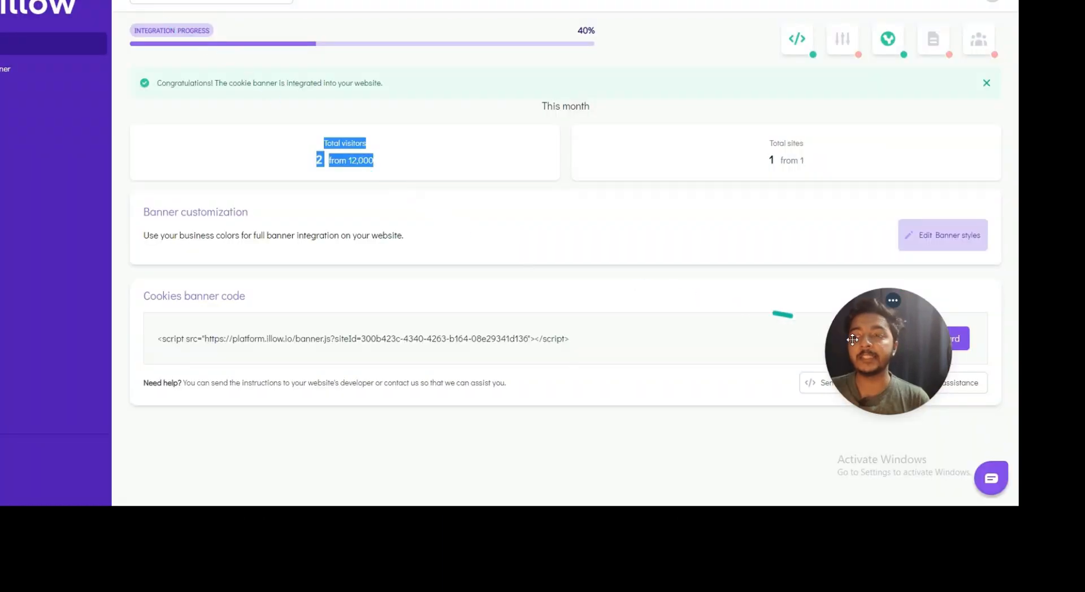
Open illow's banner style settings, try to activate multi-language, and view the preview language options
{"action": "left_click_drag", "start_coordinate": [853, 339], "coordinate": [23, 315]}
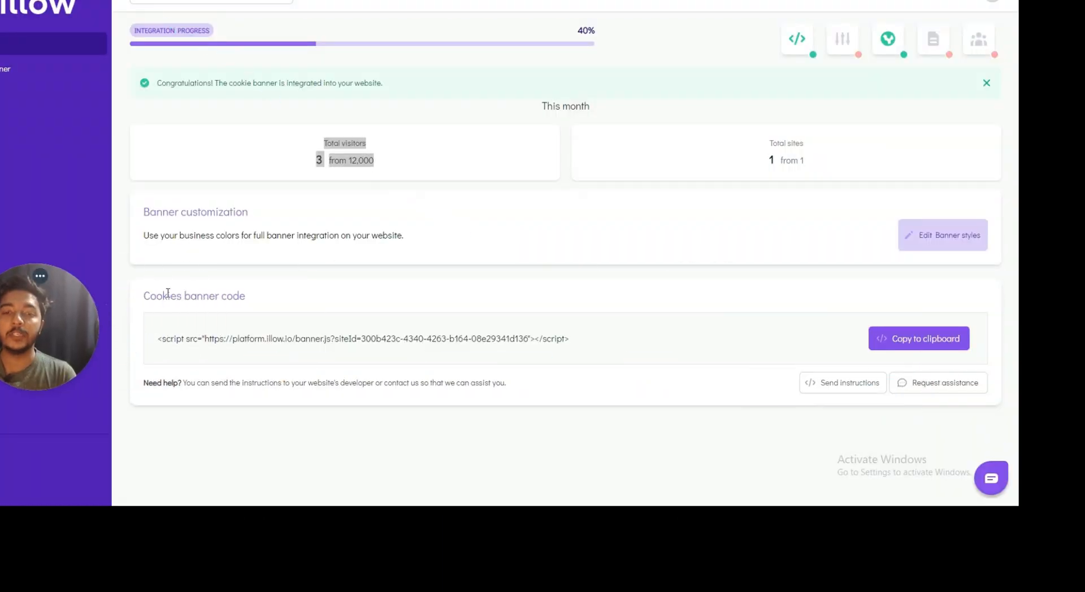
{"action": "left_click", "coordinate": [966, 237]}
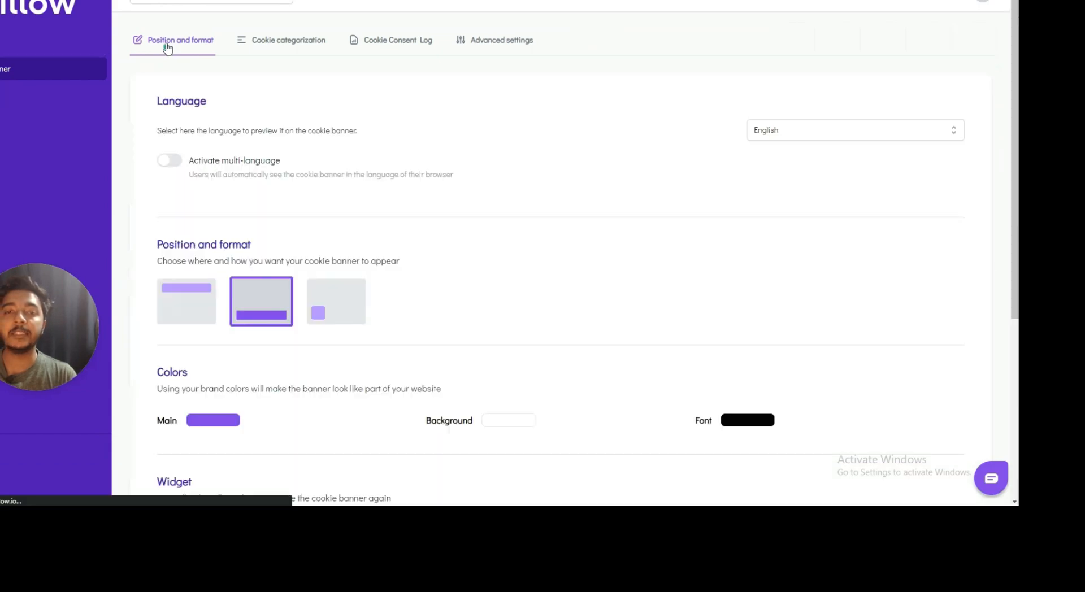
{"action": "left_click", "coordinate": [163, 161]}
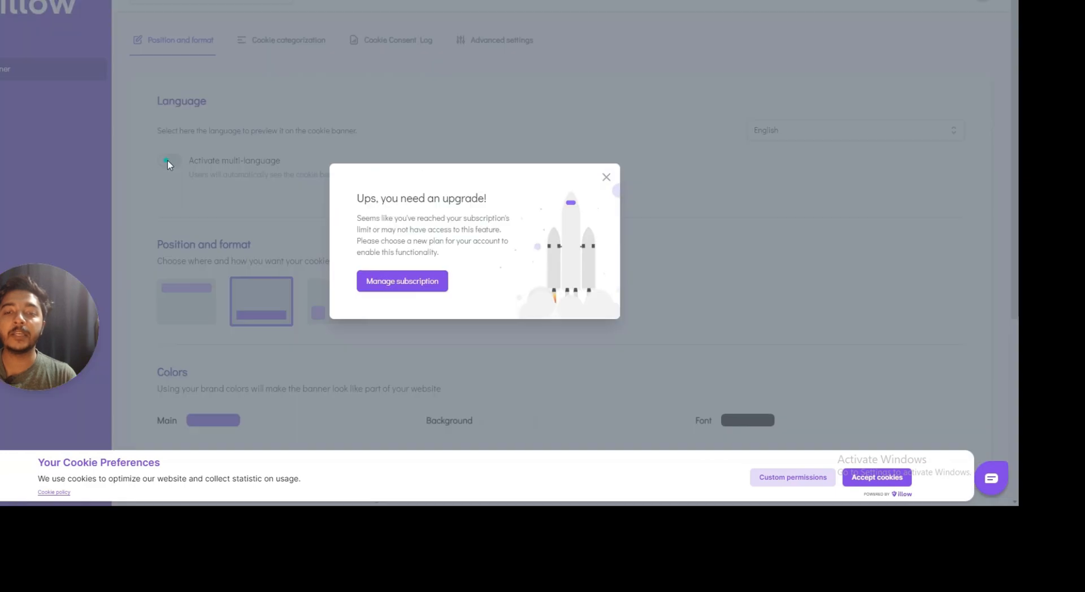
{"action": "left_click", "coordinate": [609, 178]}
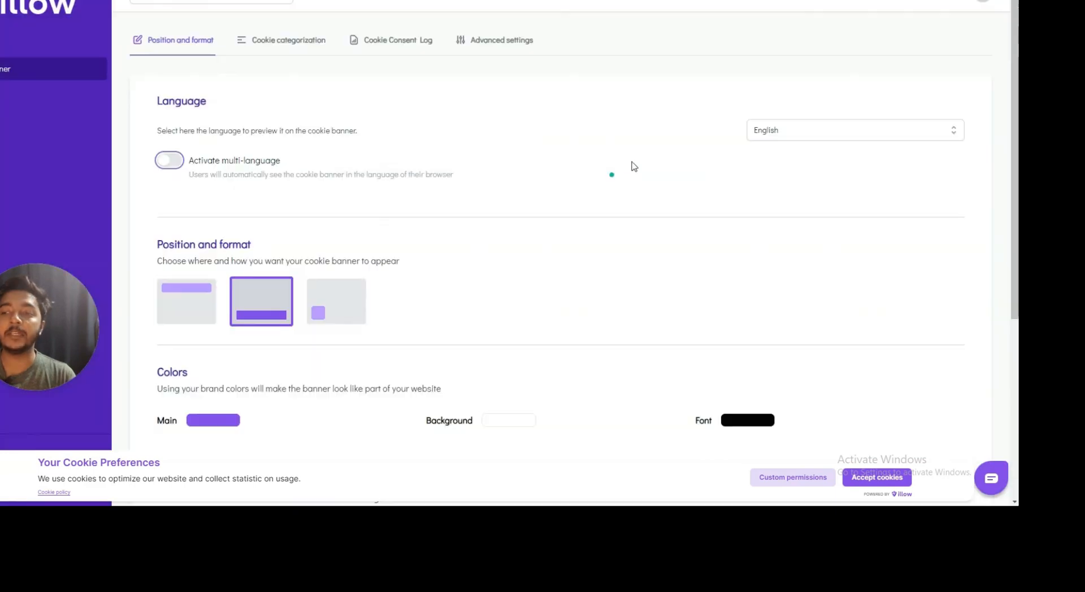
{"action": "left_click", "coordinate": [788, 137]}
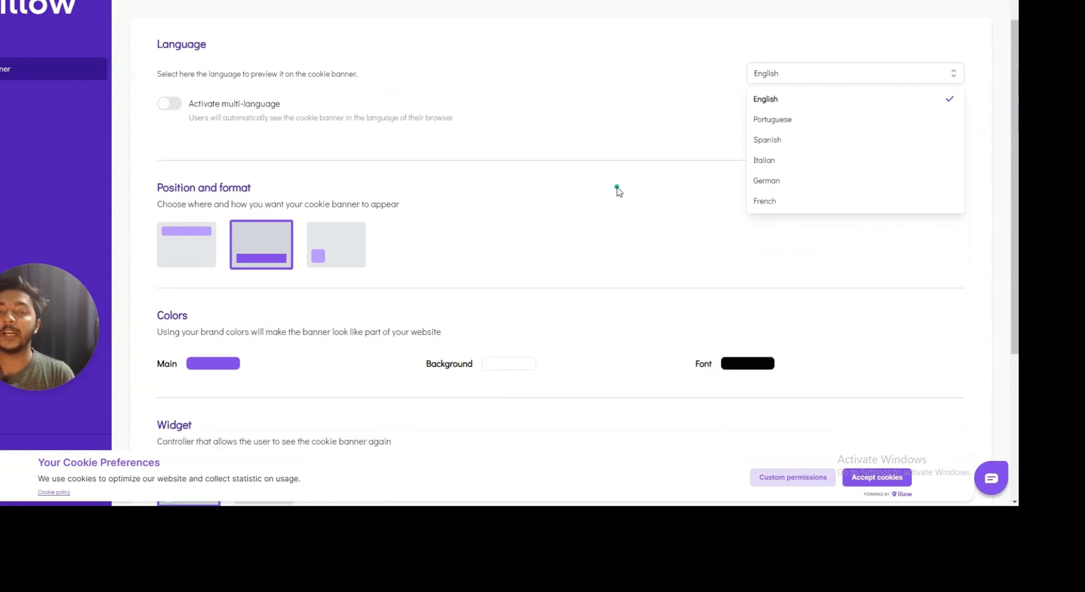
{"action": "left_click", "coordinate": [617, 189]}
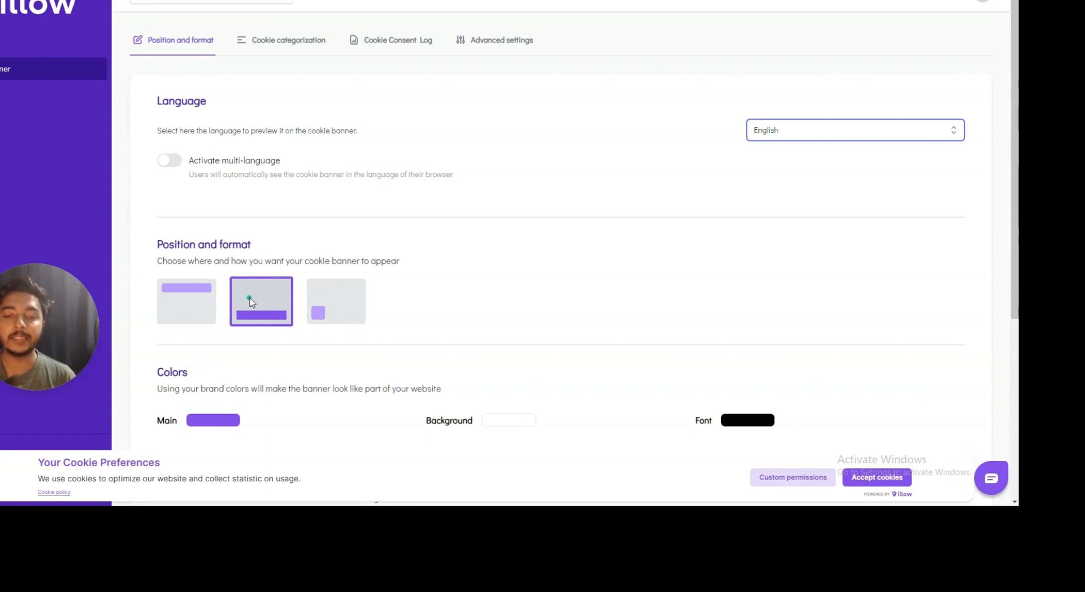
Set the cookie banner's main color to bright pink and view the background color picker
{"action": "scroll", "coordinate": [237, 303], "scroll_direction": "down", "scroll_amount": 2}
{"action": "left_click", "coordinate": [202, 313]}
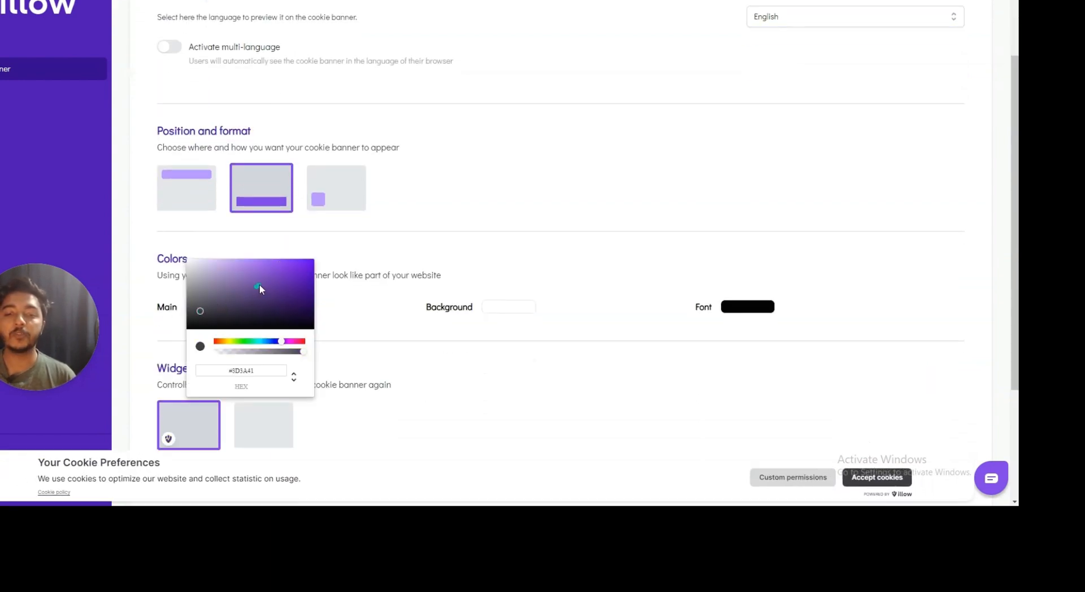
{"action": "left_click", "coordinate": [304, 272]}
{"action": "left_click", "coordinate": [292, 341]}
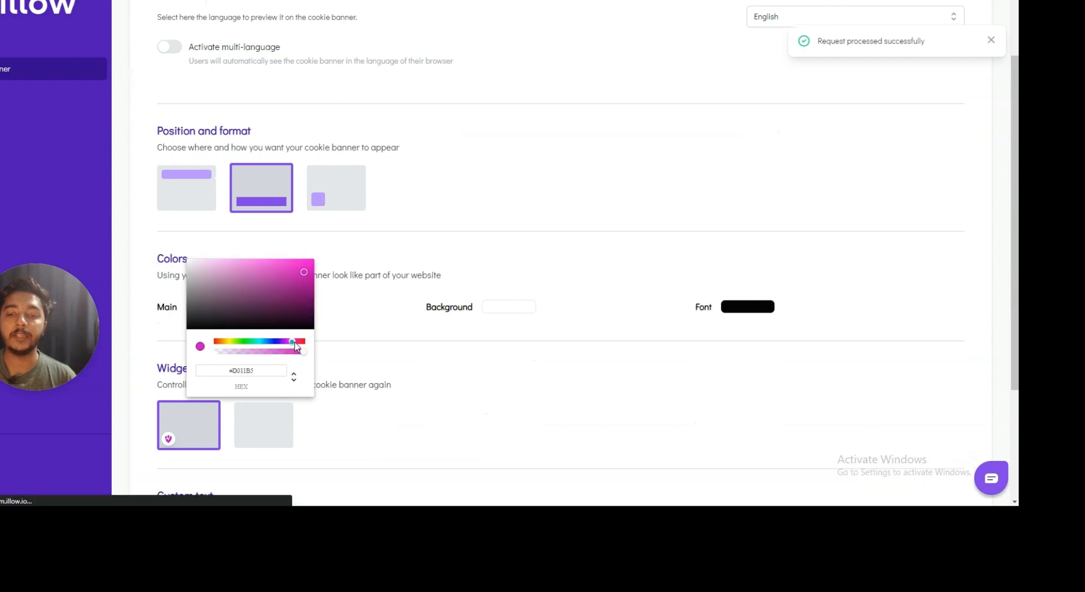
{"action": "left_click", "coordinate": [306, 270]}
{"action": "left_click", "coordinate": [358, 252]}
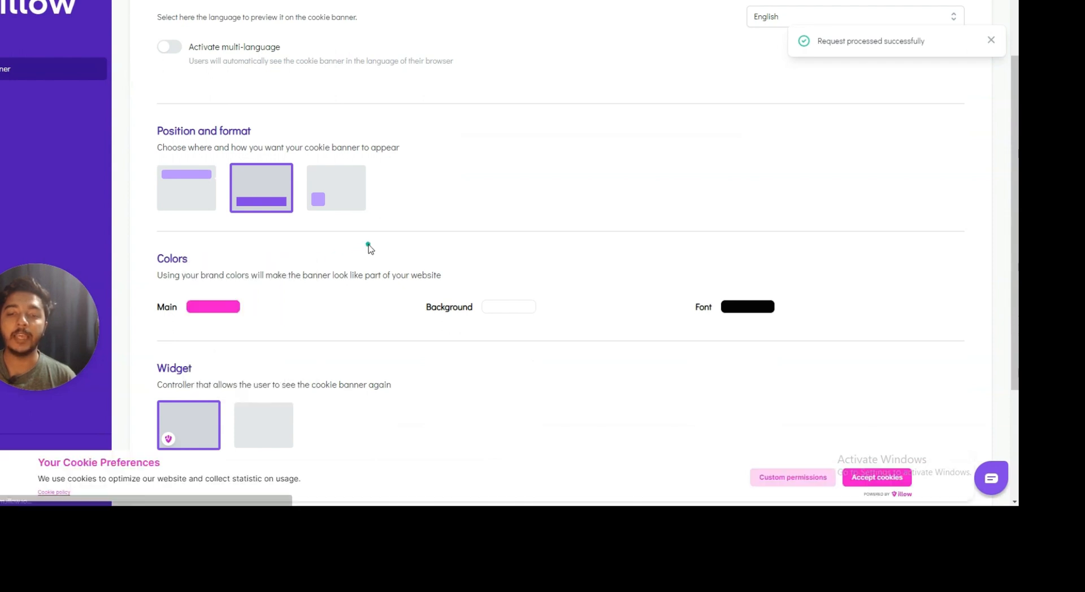
{"action": "left_click", "coordinate": [498, 306]}
{"action": "left_click", "coordinate": [667, 296]}
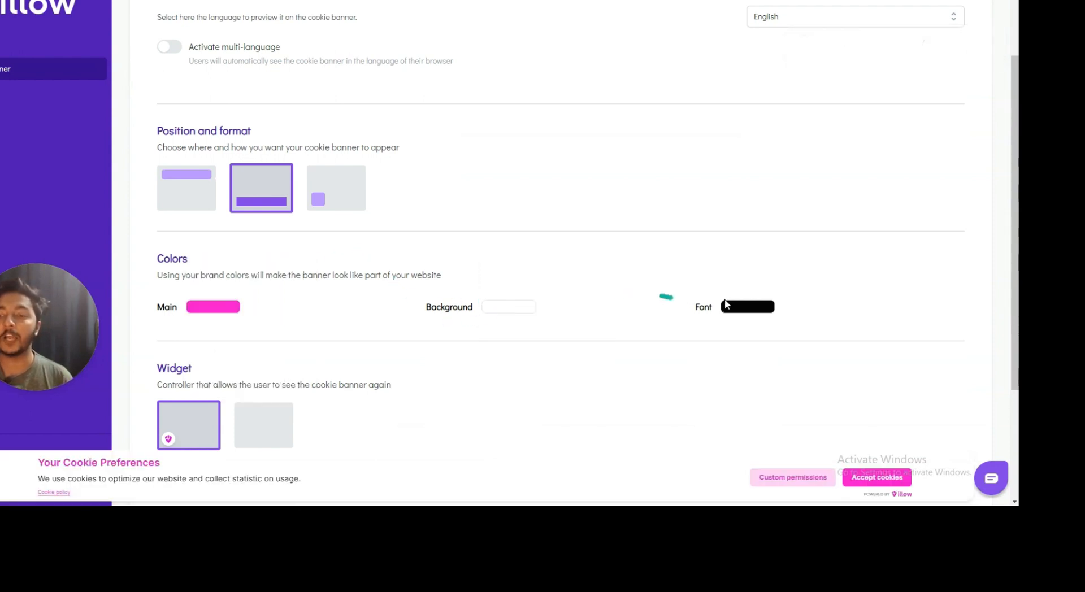
Try the cookie banner widget option without an icon, and reselect the option with the icon
{"action": "scroll", "coordinate": [344, 234], "scroll_direction": "down", "scroll_amount": 3}
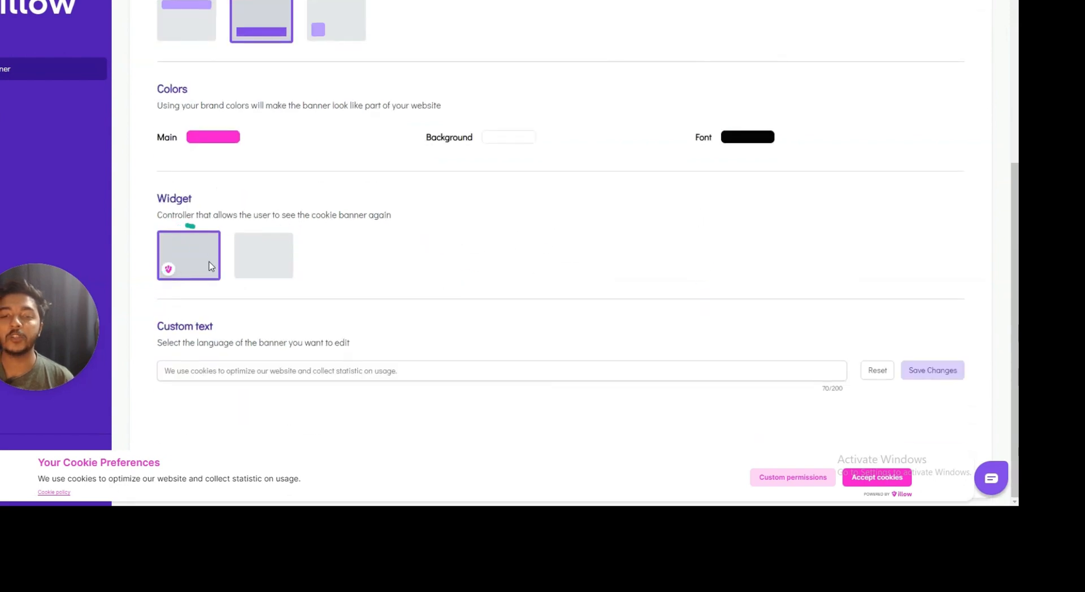
{"action": "left_click", "coordinate": [243, 251]}
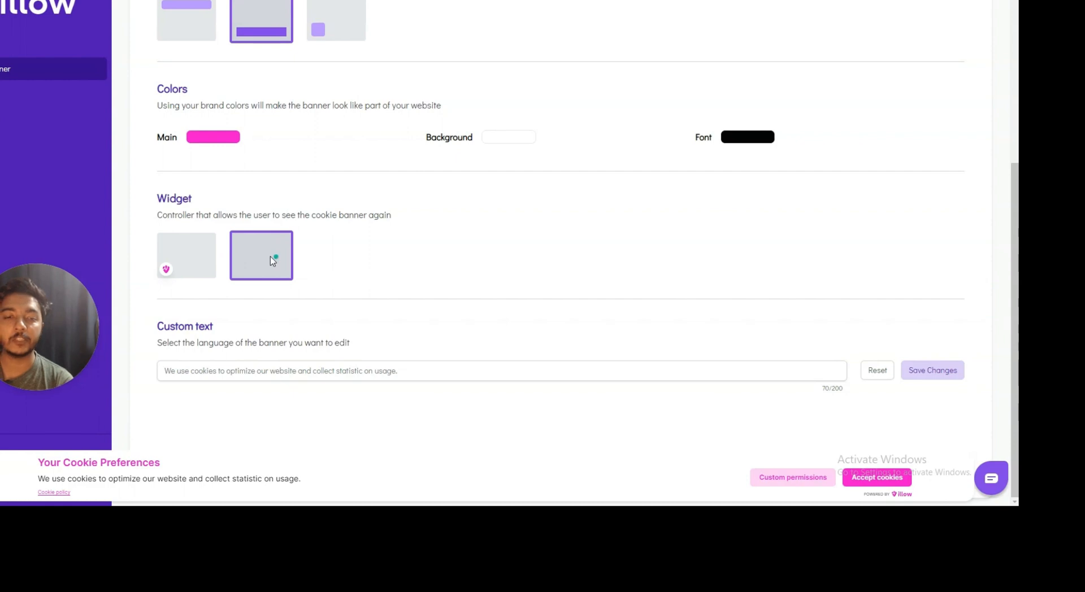
{"action": "left_click", "coordinate": [169, 270]}
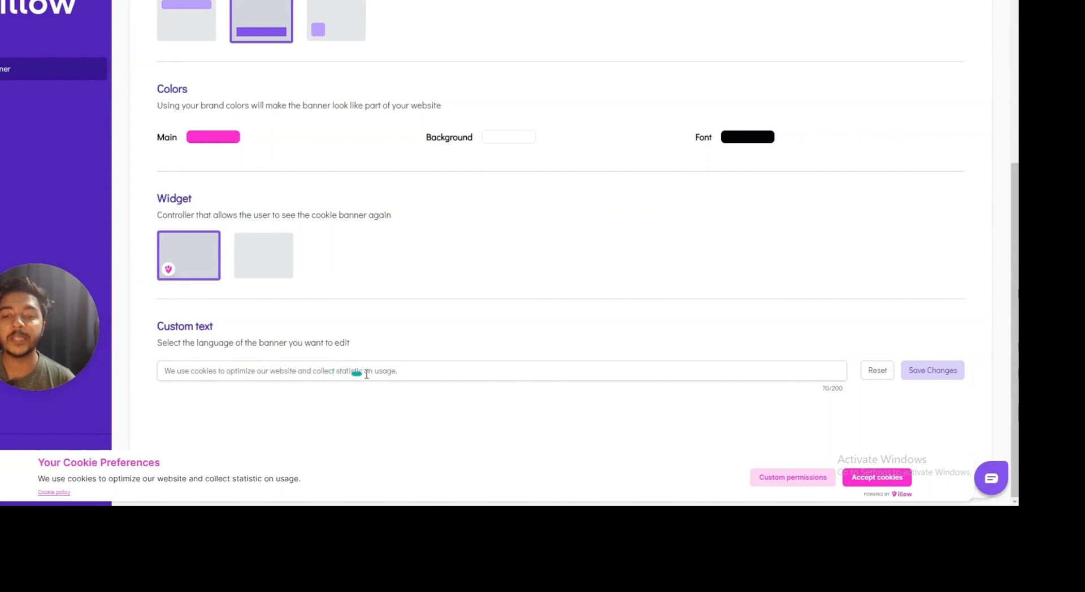
Examine the banner's custom text and review the remaining position and format settings
{"action": "left_click", "coordinate": [405, 371]}
{"action": "left_click_drag", "start_coordinate": [398, 372], "coordinate": [165, 371]}
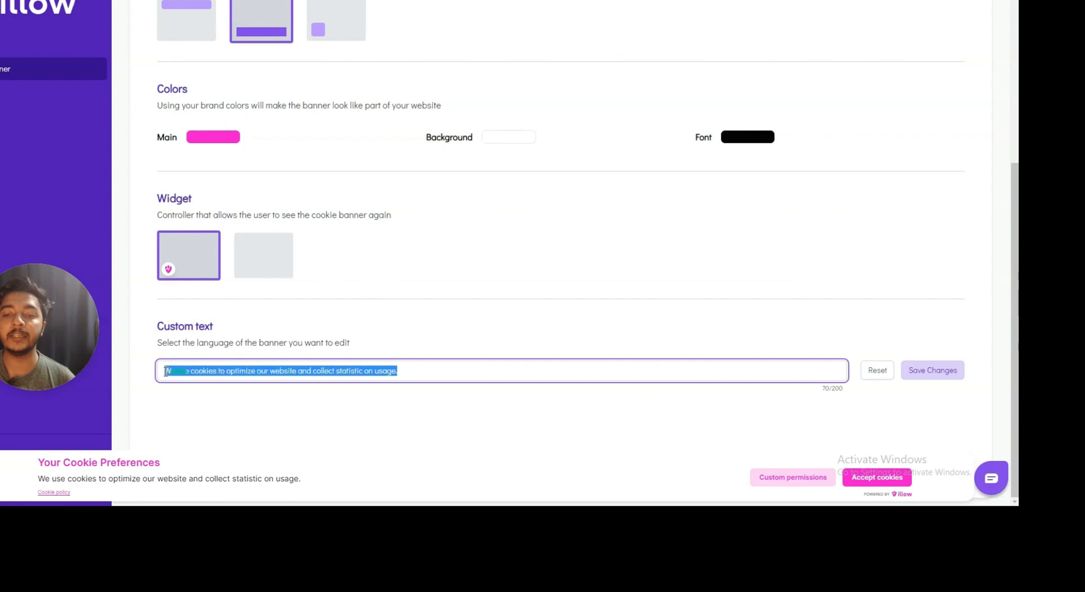
{"action": "left_click", "coordinate": [220, 371]}
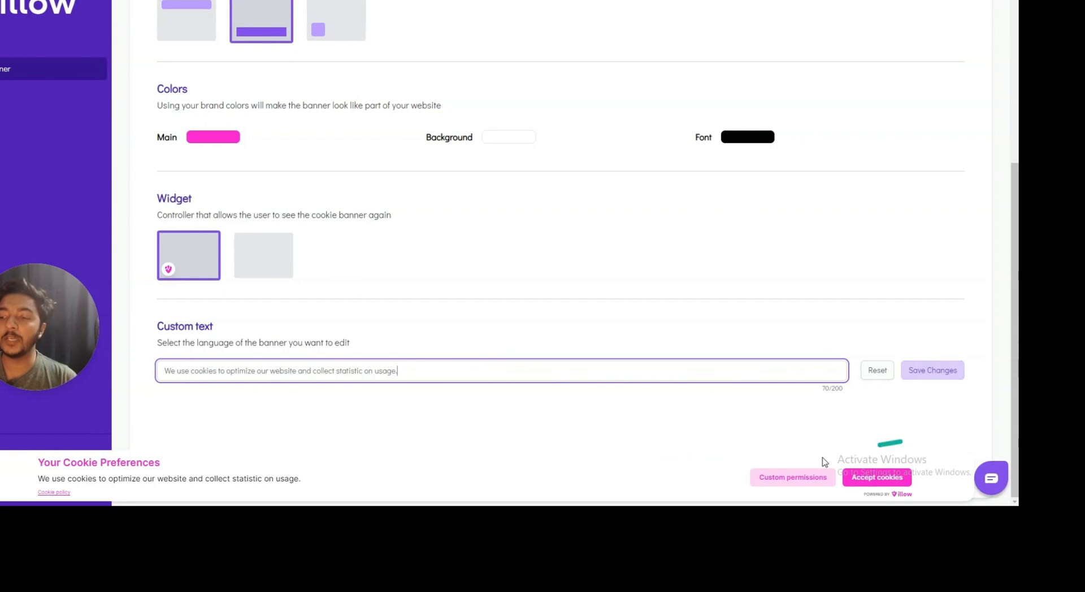
{"action": "scroll", "coordinate": [418, 350], "scroll_direction": "up", "scroll_amount": 5}
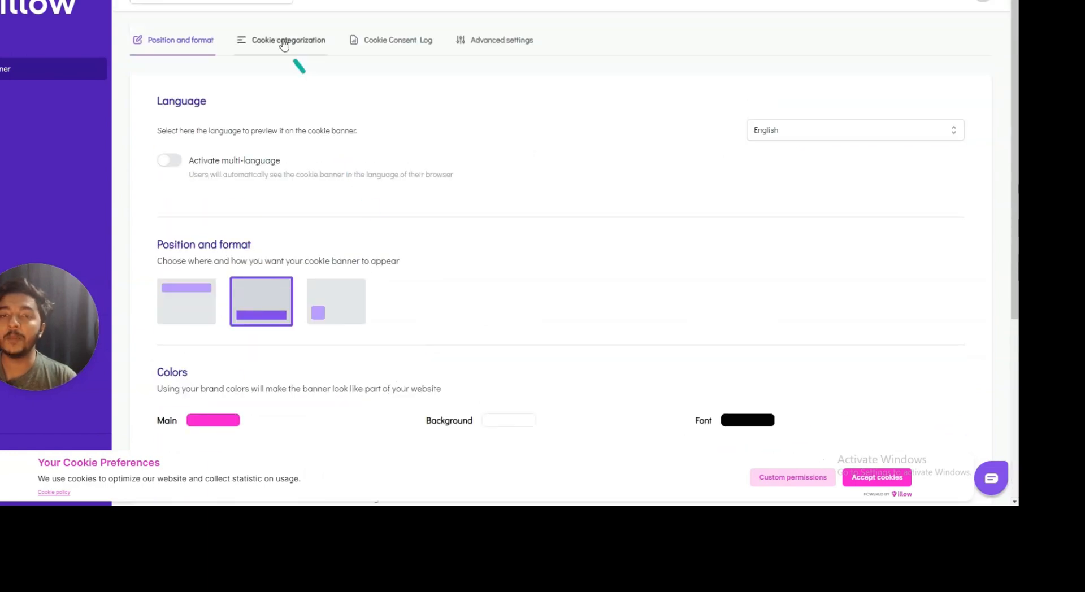
{"action": "scroll", "coordinate": [432, 320], "scroll_direction": "down", "scroll_amount": 5}
{"action": "scroll", "coordinate": [431, 320], "scroll_direction": "up", "scroll_amount": 5}
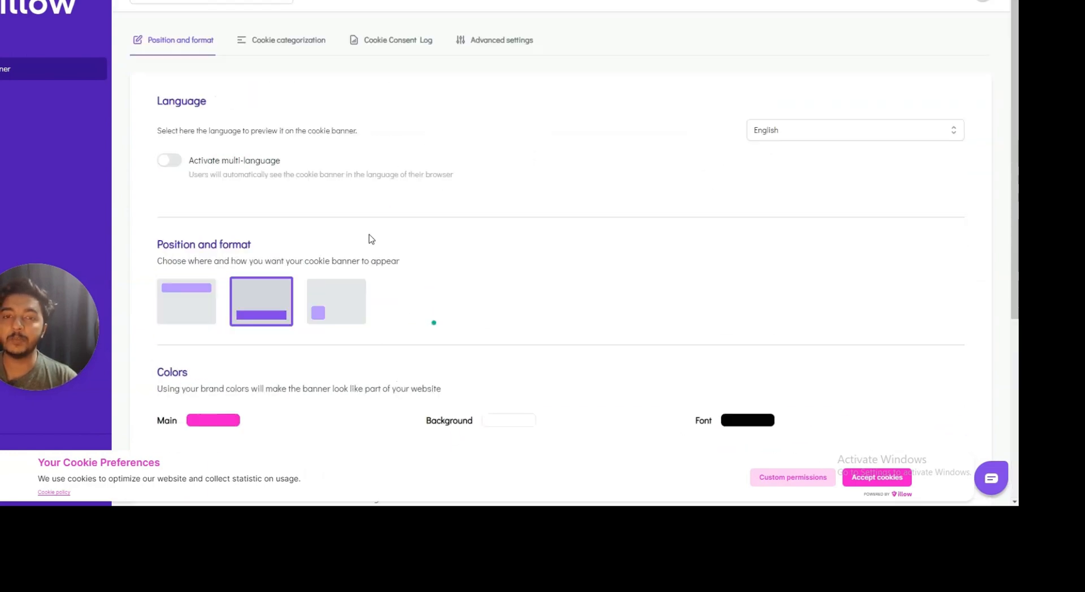
Review the cookie categorization list and scan the site for cookies again
{"action": "left_click", "coordinate": [287, 42]}
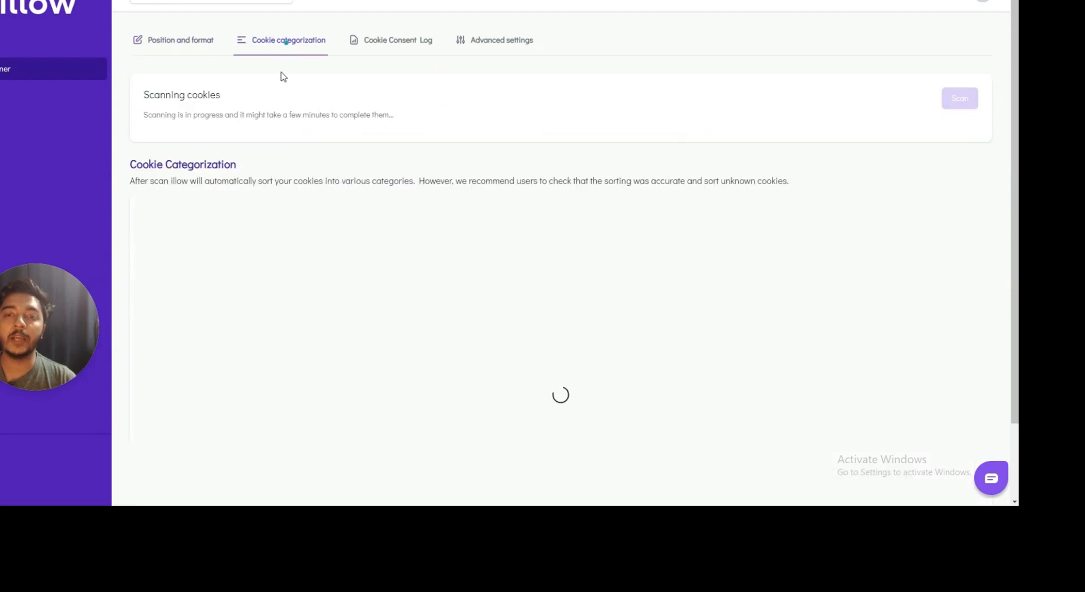
{"action": "left_click_drag", "start_coordinate": [363, 242], "coordinate": [264, 312]}
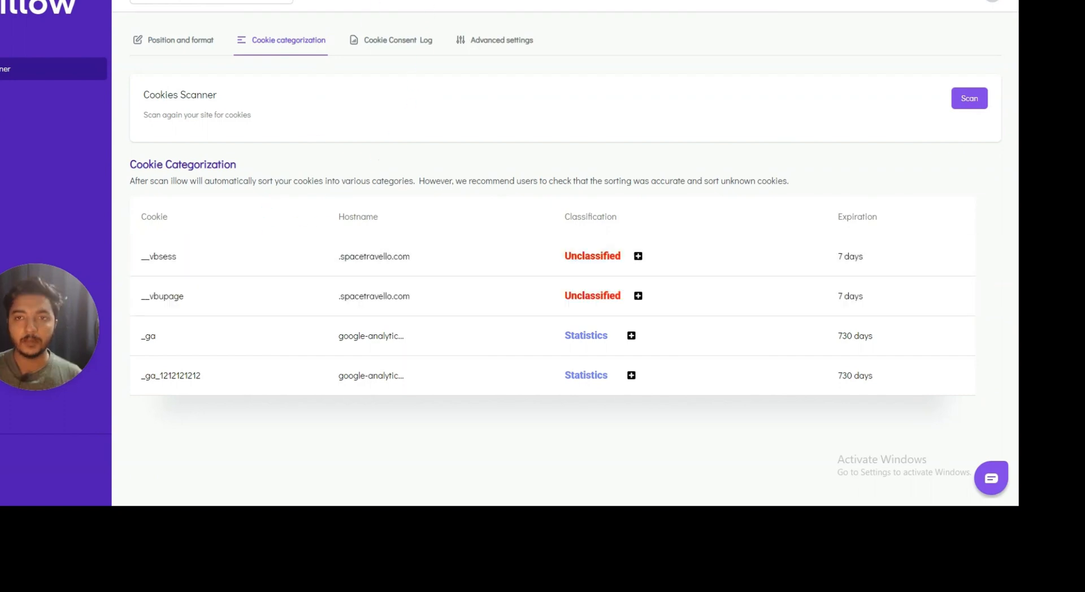
{"action": "left_click", "coordinate": [965, 107]}
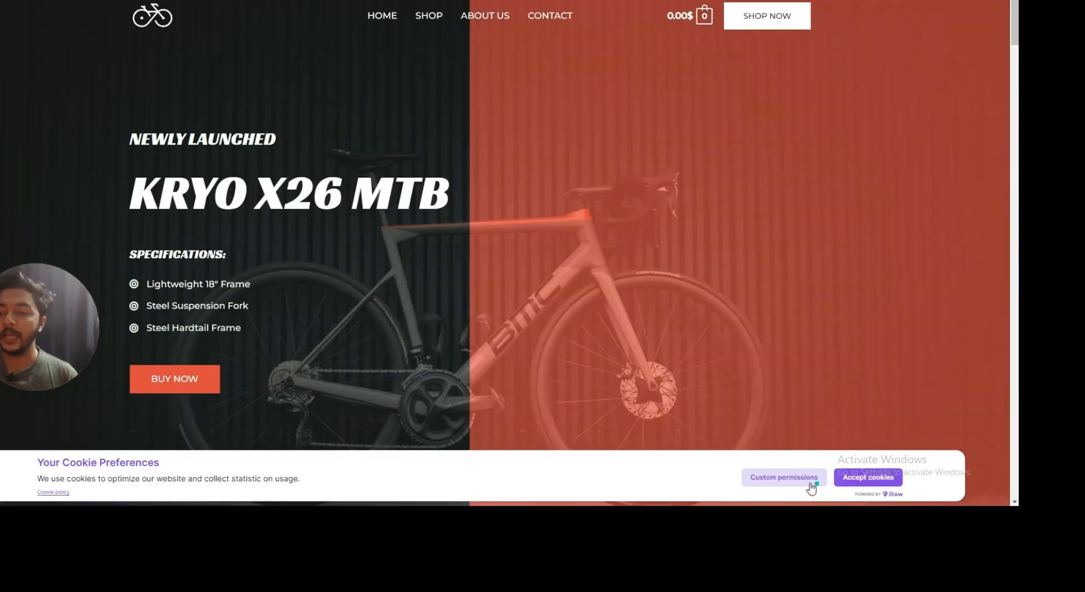
View the custom cookie permissions on the live site and open illow's advanced banner settings
{"action": "left_click", "coordinate": [781, 480]}
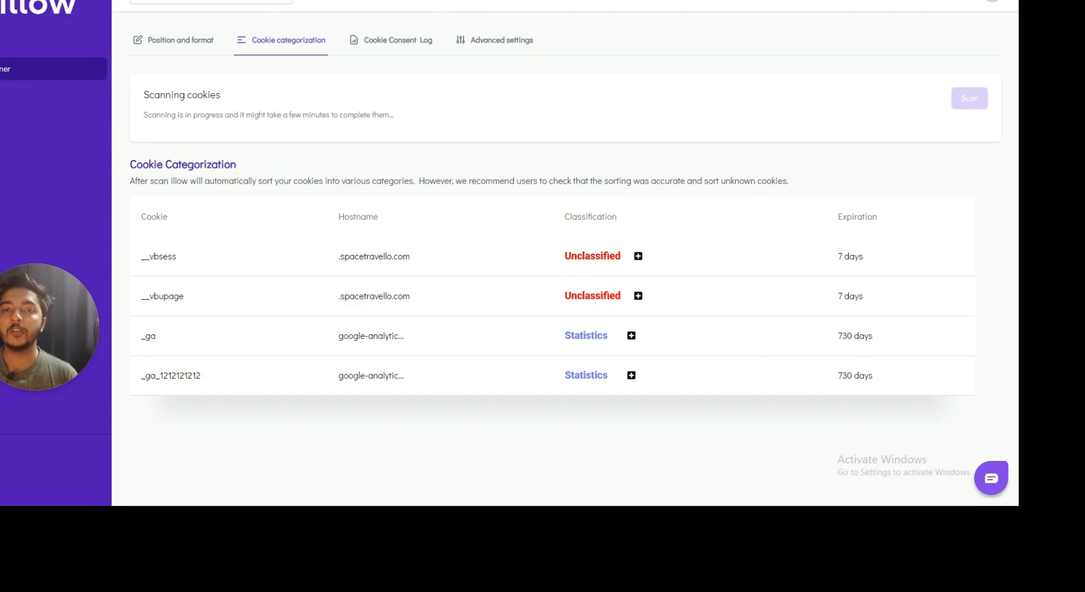
{"action": "left_click", "coordinate": [486, 43]}
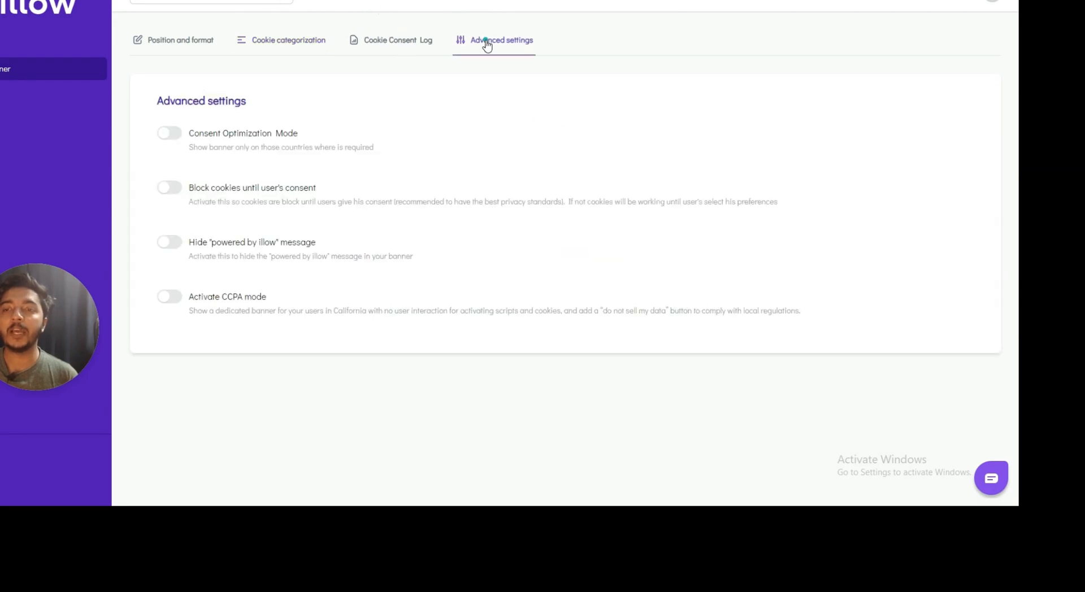
Try to activate Consent Optimization Mode and CCPA mode in the banner's advanced settings
{"action": "left_click", "coordinate": [171, 137]}
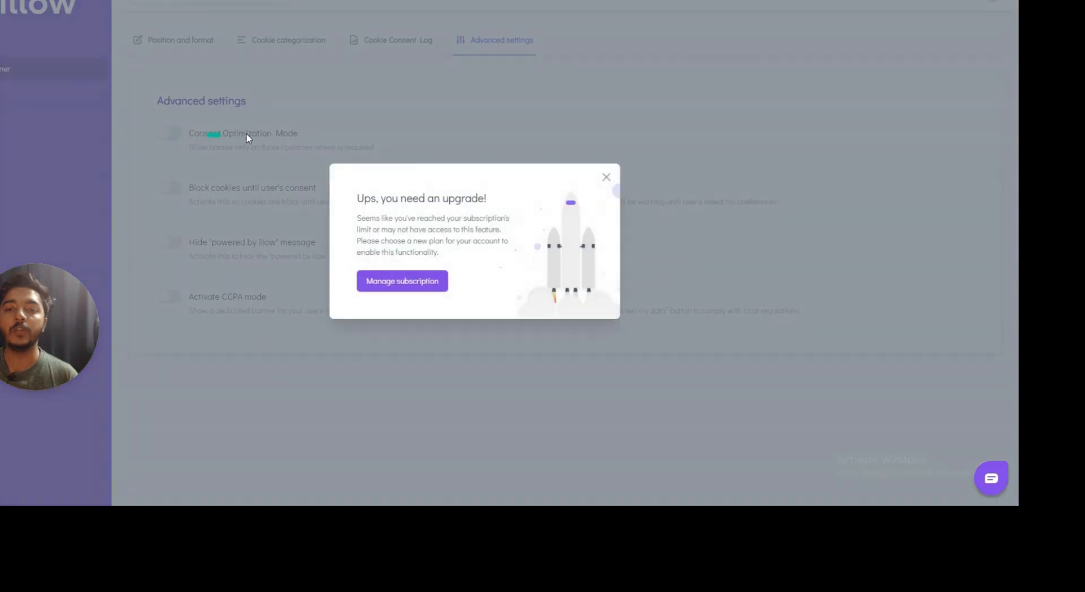
{"action": "left_click", "coordinate": [245, 136]}
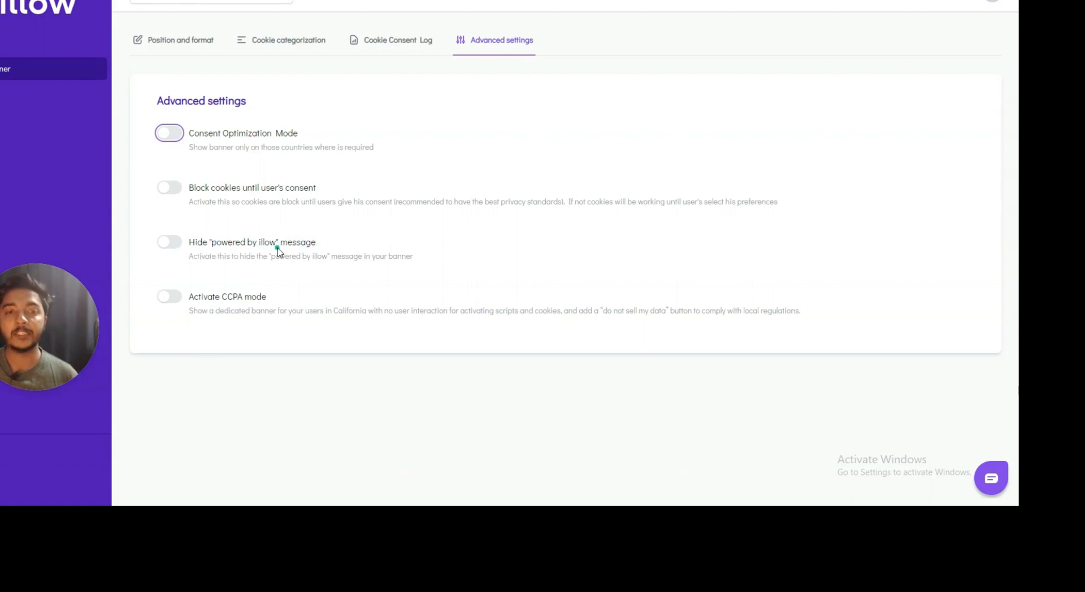
{"action": "left_click", "coordinate": [177, 300]}
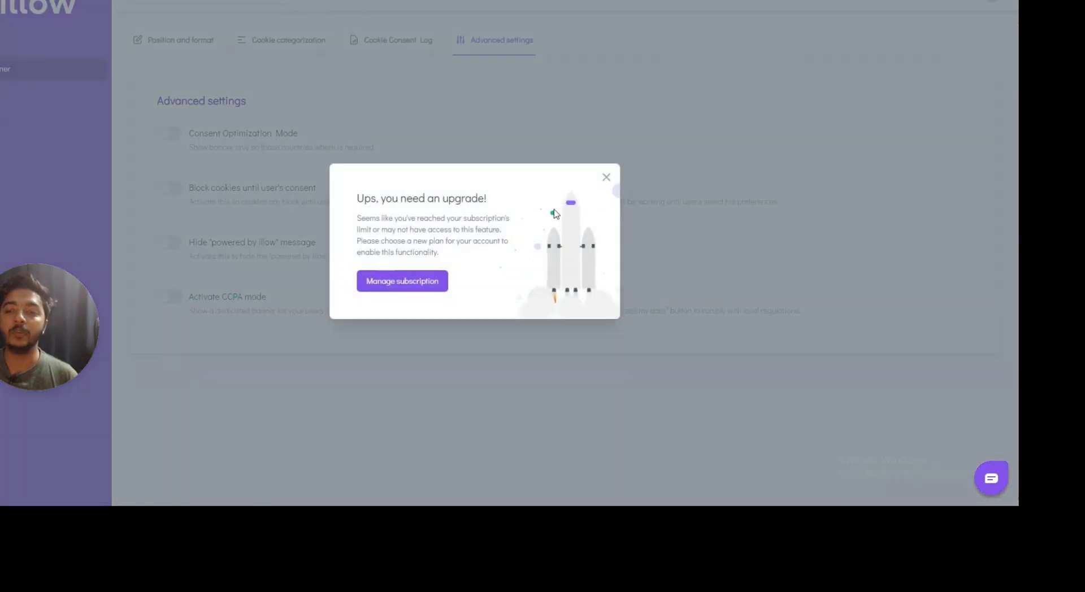
{"action": "left_click", "coordinate": [607, 178]}
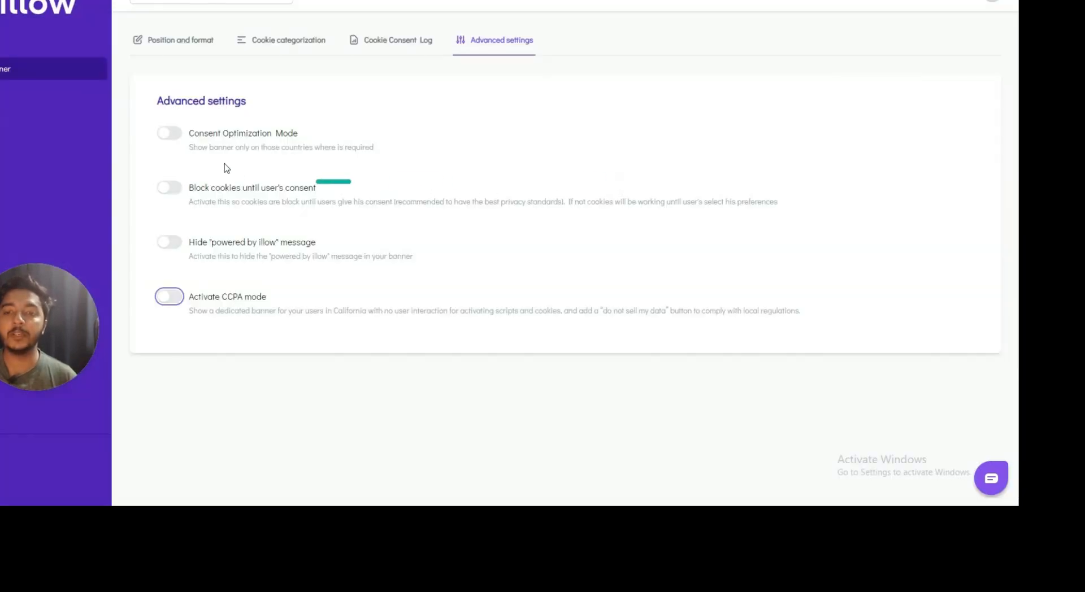
Open the form for emailing the banner code instructions from the home page, and return to the cookie banner's position and format settings
{"action": "left_click", "coordinate": [12, 45]}
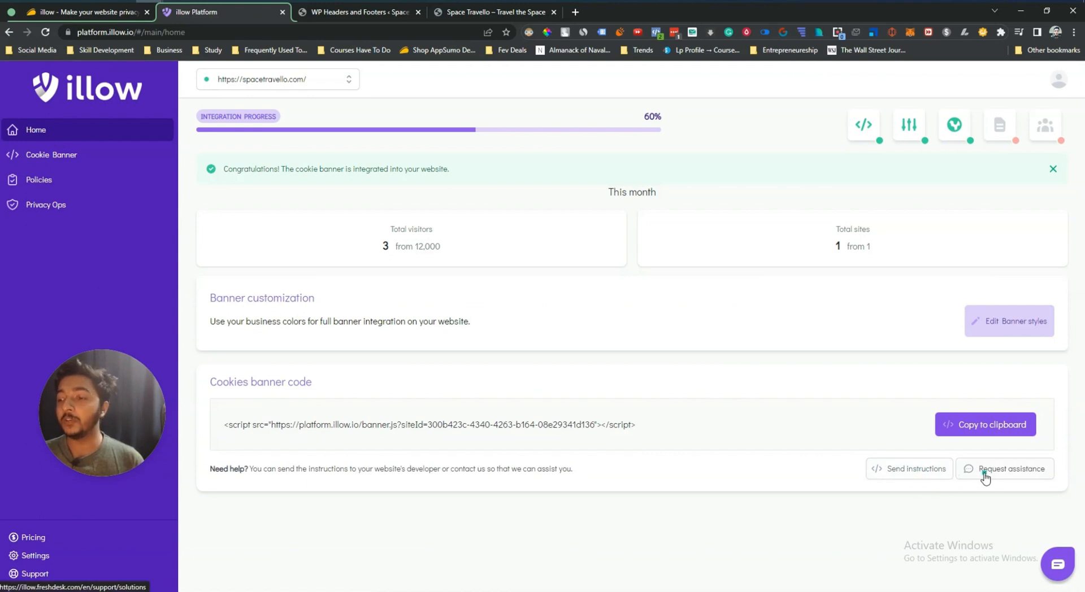
{"action": "left_click", "coordinate": [906, 478]}
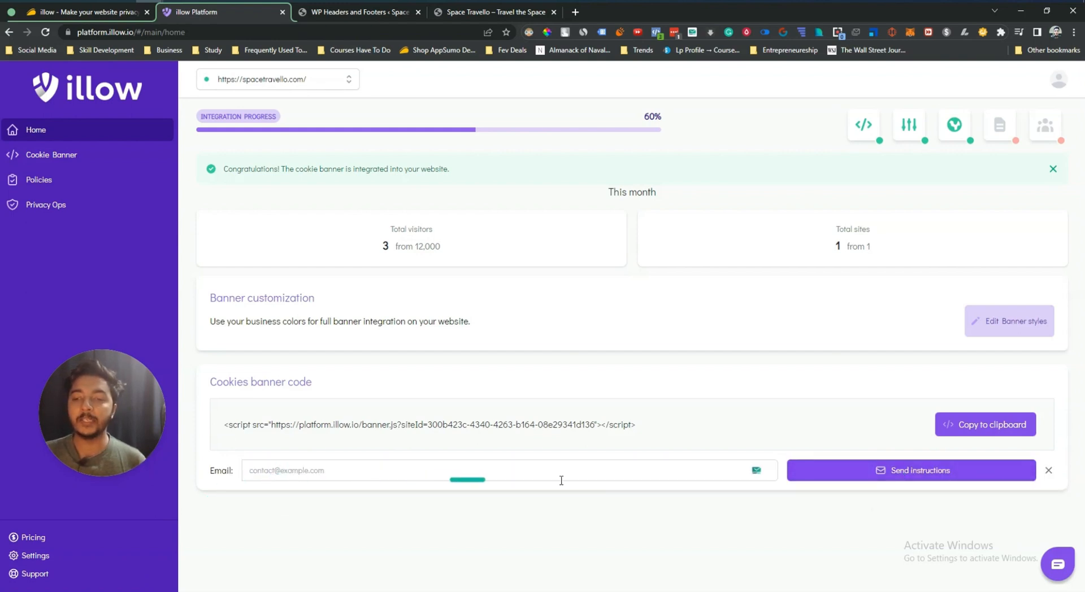
{"action": "left_click", "coordinate": [54, 161]}
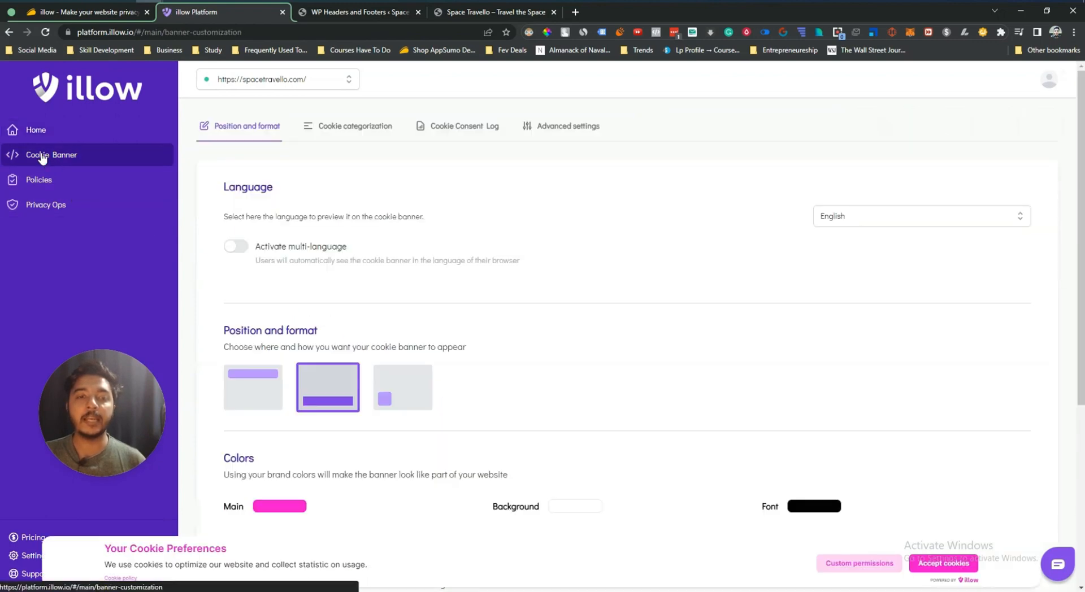
{"action": "scroll", "coordinate": [507, 394], "scroll_direction": "down", "scroll_amount": 5}
{"action": "scroll", "coordinate": [507, 394], "scroll_direction": "up", "scroll_amount": 5}
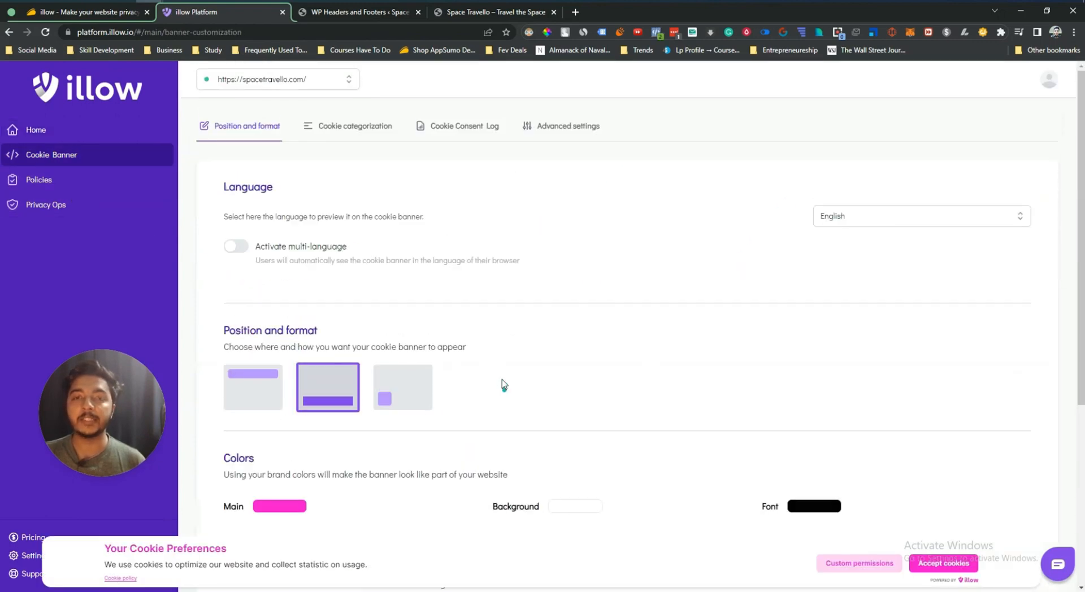
View the list of connected sites and open the cookie and privacy policy settings
{"action": "left_click", "coordinate": [262, 78]}
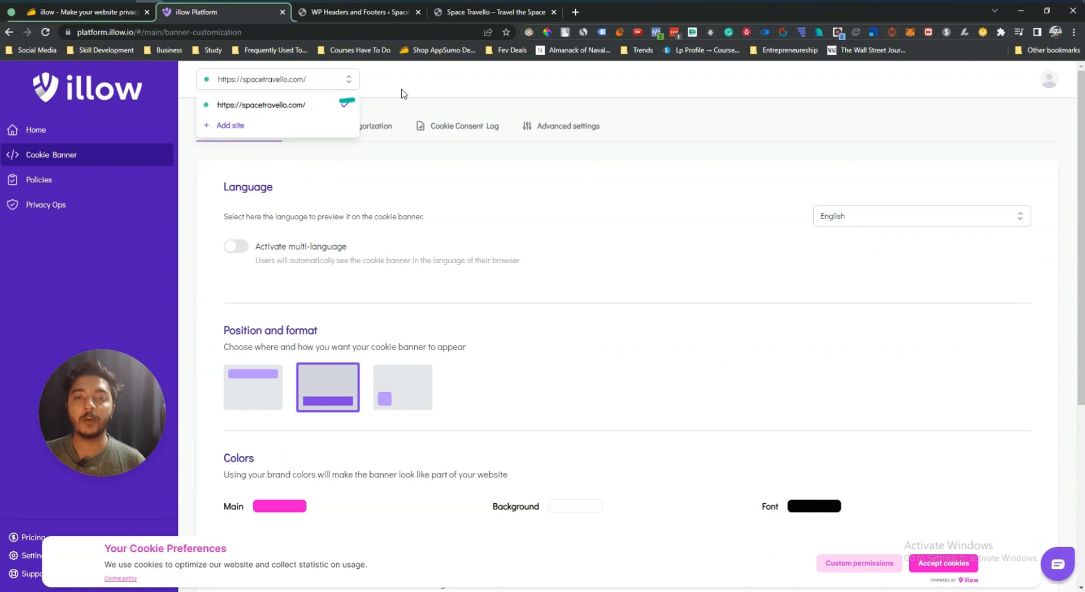
{"action": "left_click", "coordinate": [446, 81]}
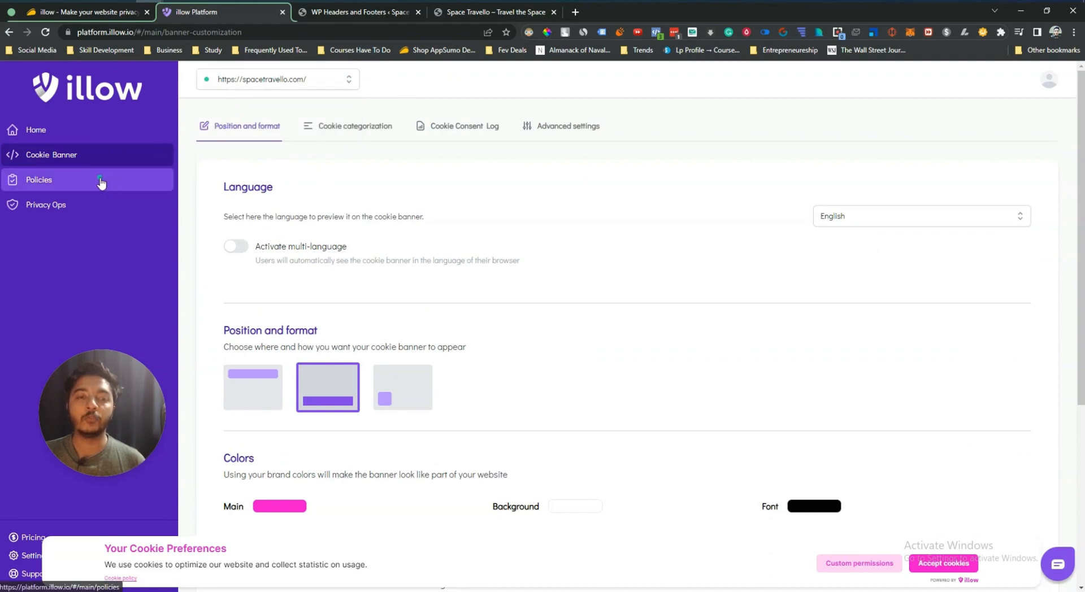
{"action": "left_click", "coordinate": [102, 181]}
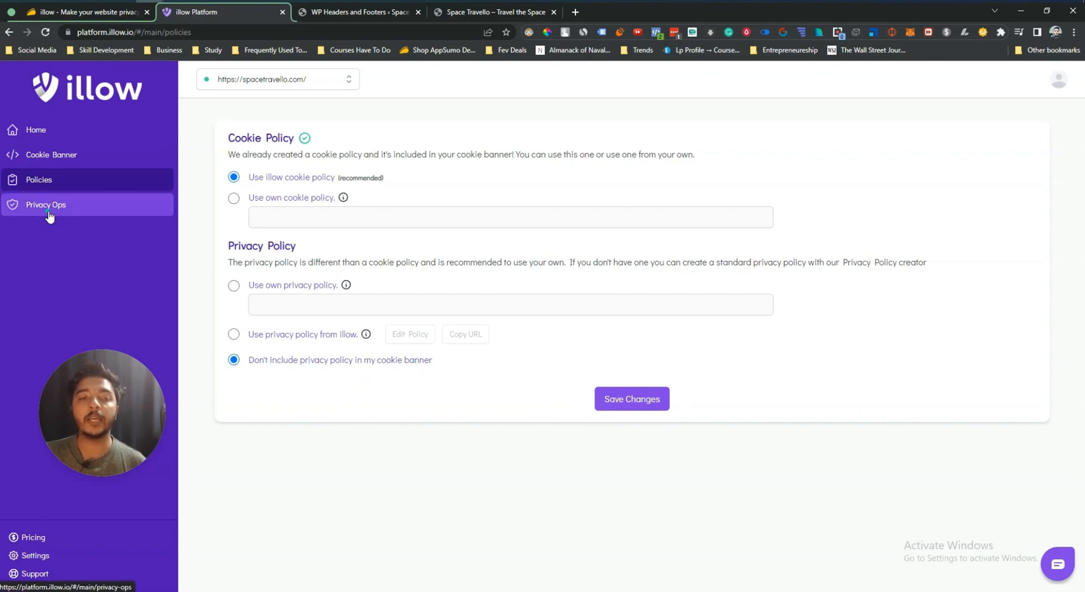
Return to the home dashboard and review the option for adding a site and the cookie banner code
{"action": "left_click", "coordinate": [60, 135]}
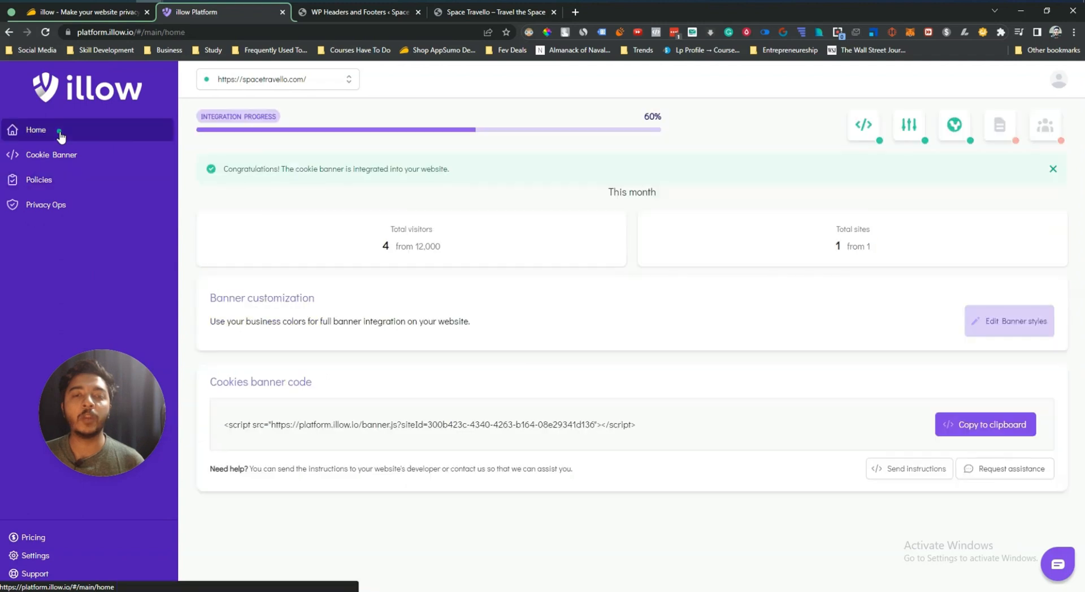
{"action": "left_click", "coordinate": [240, 79]}
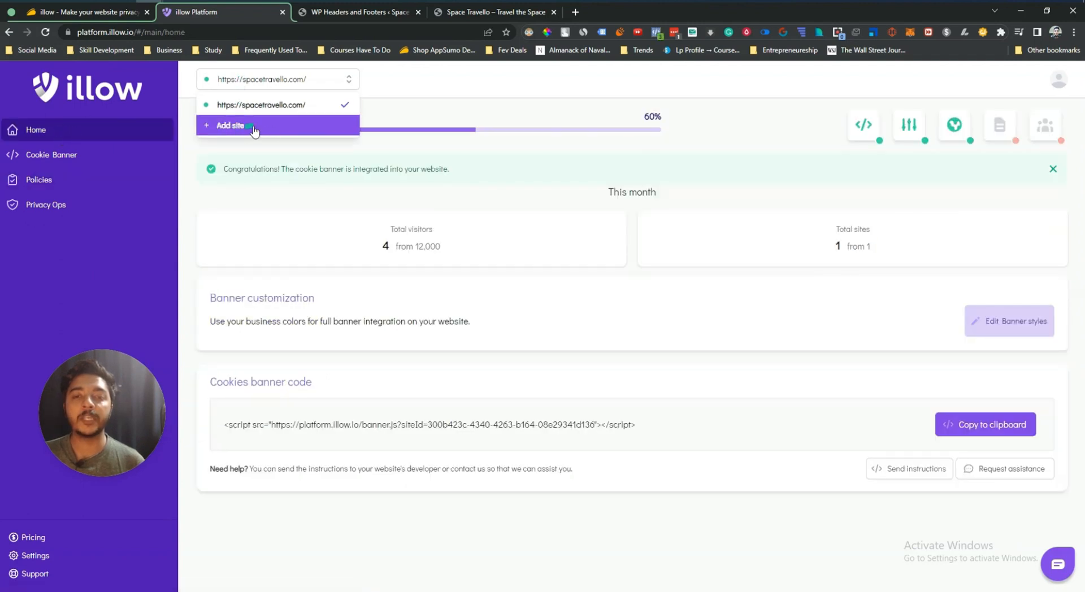
{"action": "left_click", "coordinate": [421, 98]}
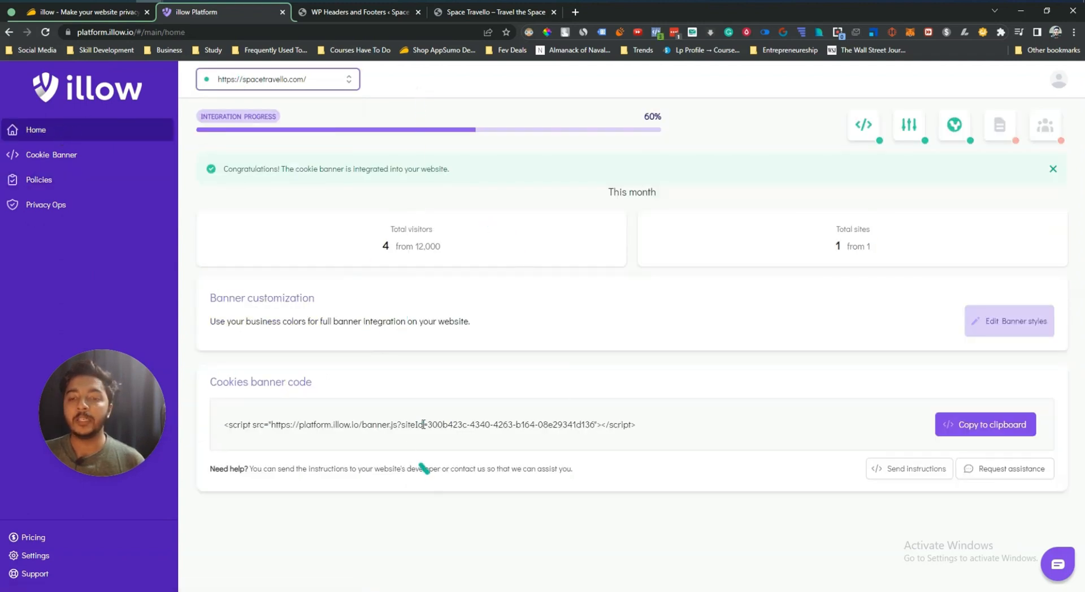
{"action": "left_click_drag", "start_coordinate": [423, 425], "coordinate": [673, 432]}
{"action": "left_click", "coordinate": [680, 428]}
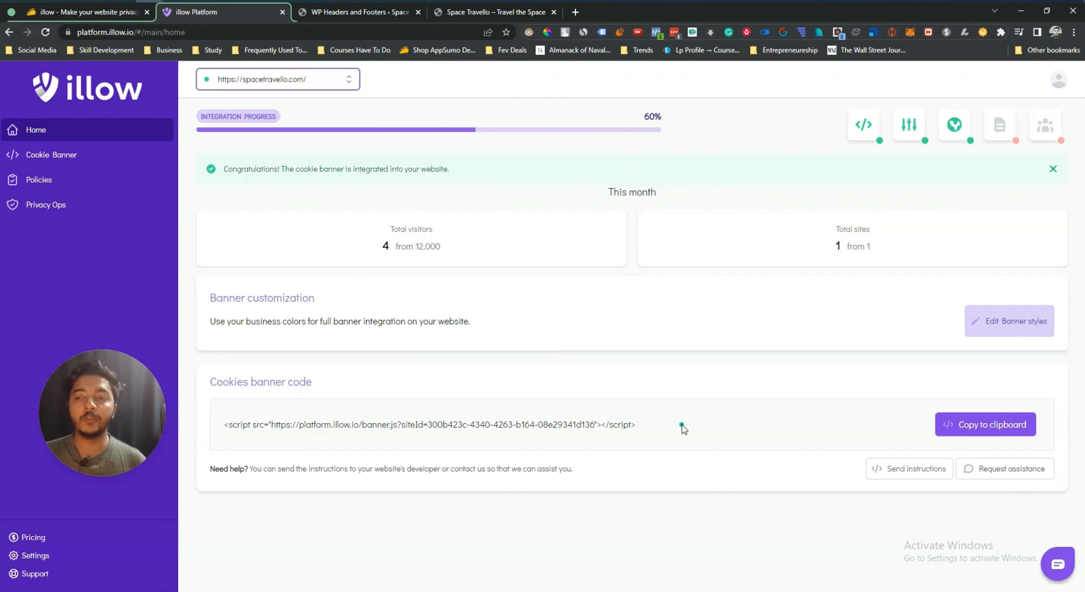
{"action": "left_click_drag", "start_coordinate": [144, 433], "coordinate": [984, 387]}
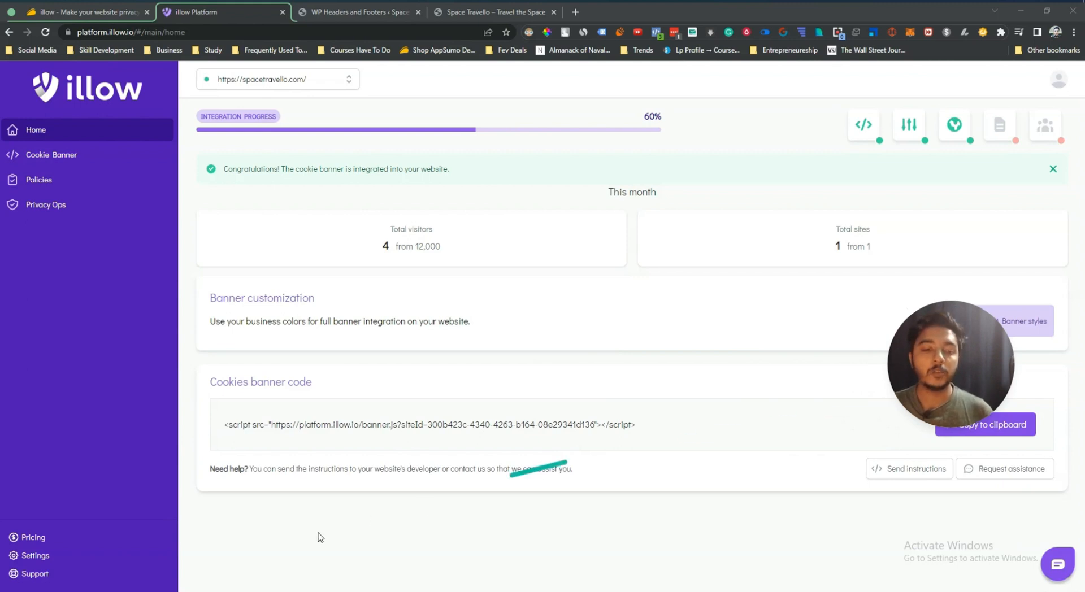
Open the platform settings and review the company, team and current site sections
{"action": "left_click", "coordinate": [51, 553]}
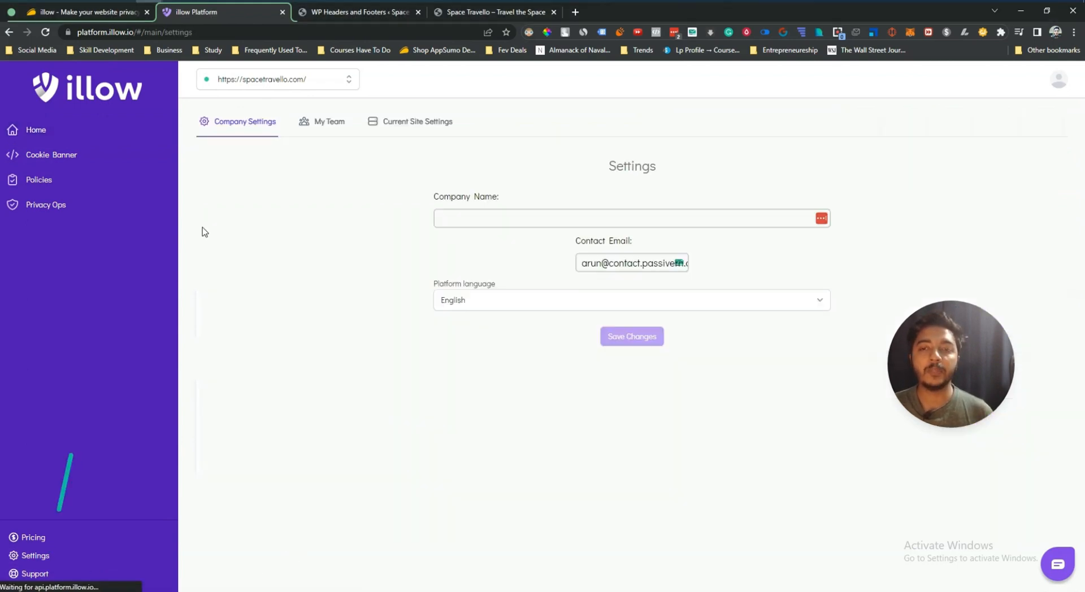
{"action": "left_click", "coordinate": [305, 129]}
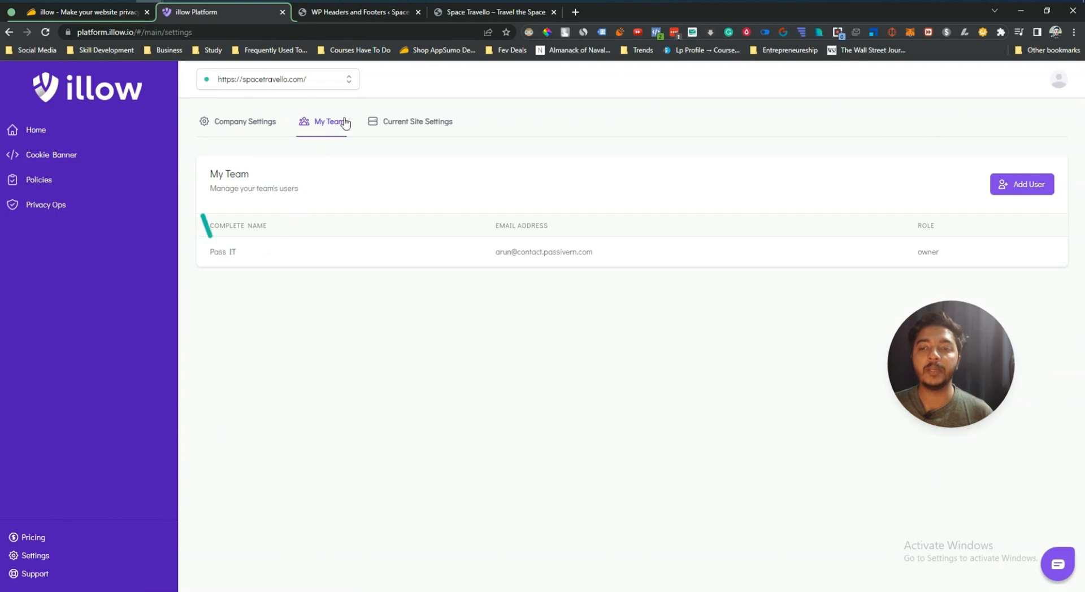
{"action": "left_click", "coordinate": [402, 129]}
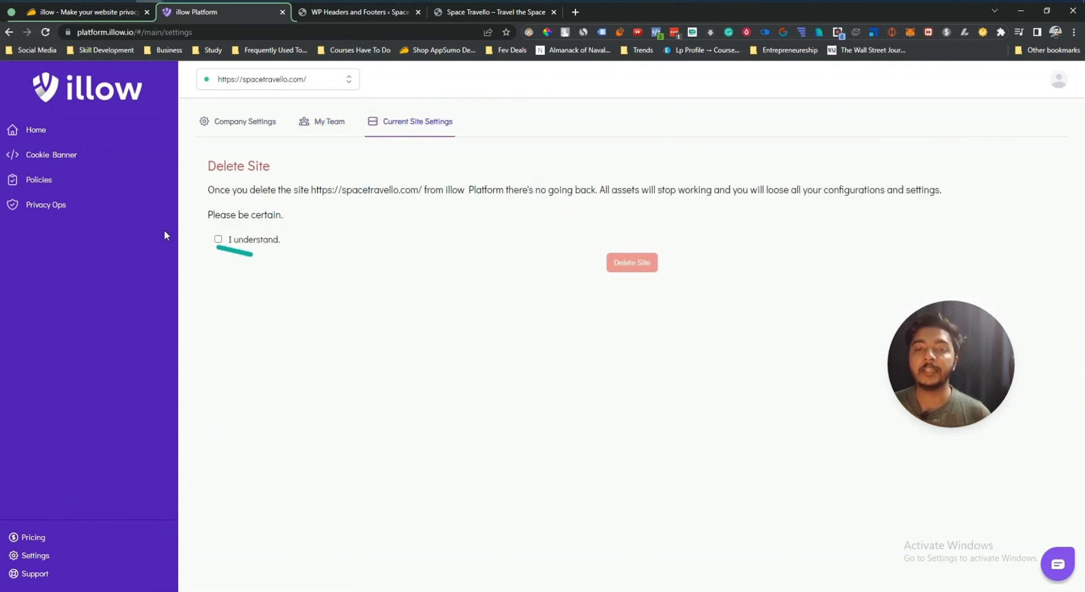
Check the site selector on the home dashboard and revisit the current site's deletion settings
{"action": "left_click", "coordinate": [66, 131]}
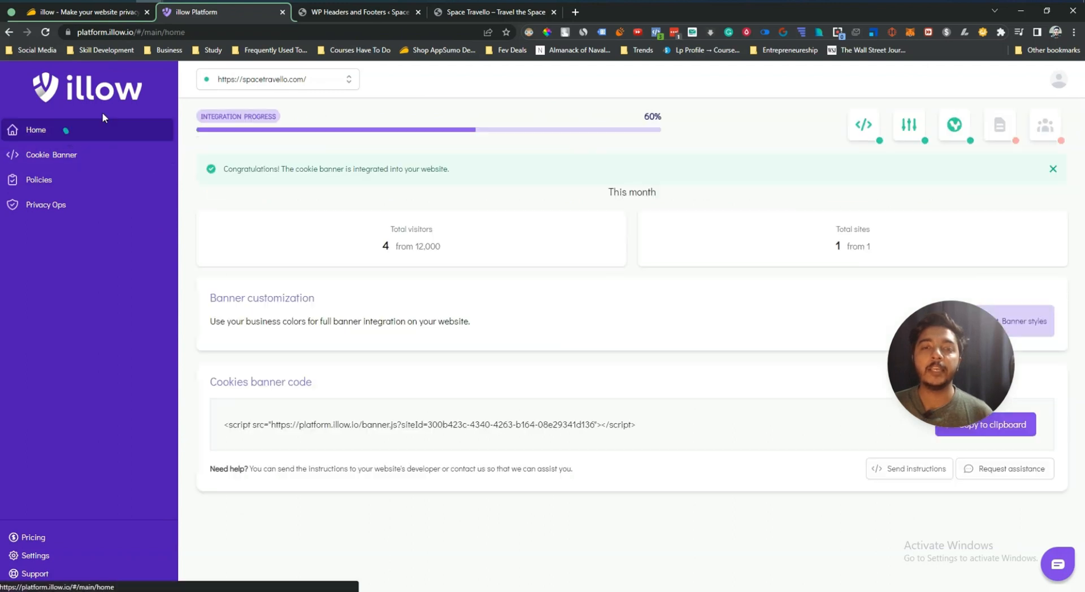
{"action": "left_click", "coordinate": [231, 79]}
{"action": "left_click", "coordinate": [476, 80]}
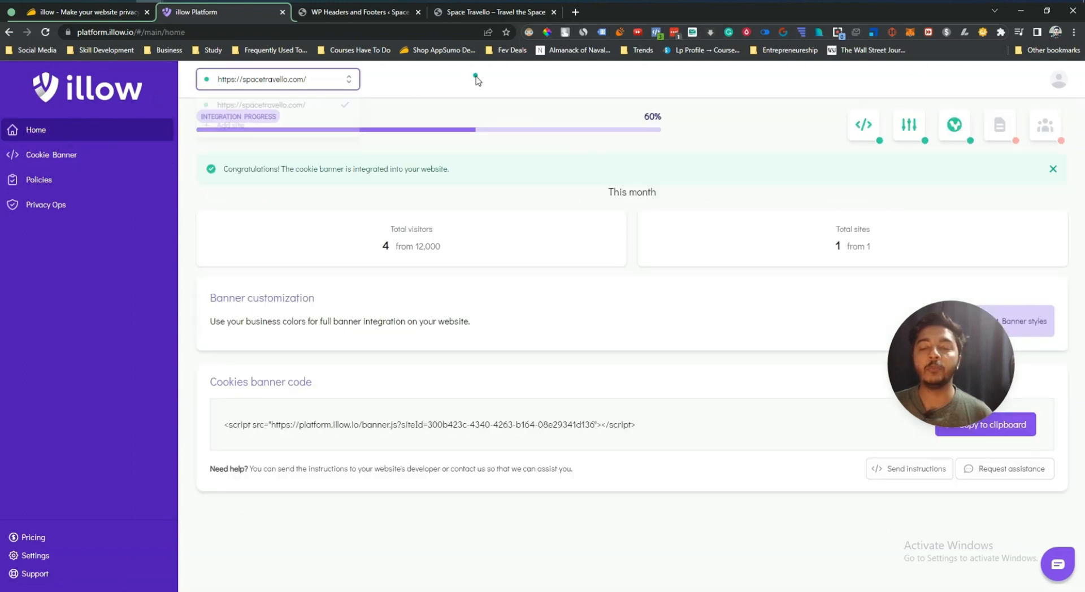
{"action": "left_click", "coordinate": [60, 561]}
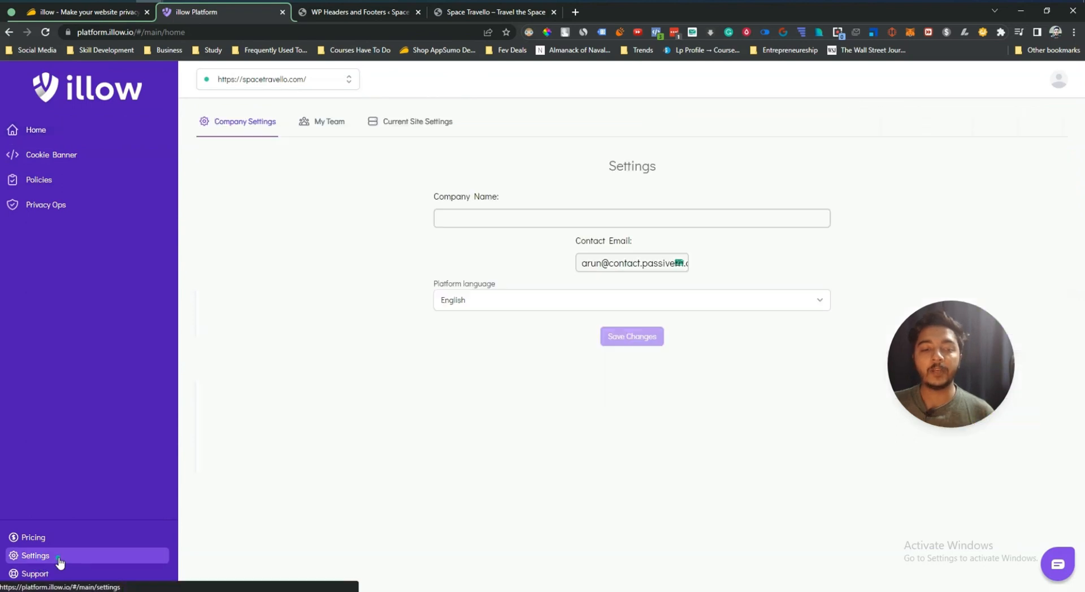
{"action": "left_click", "coordinate": [402, 122]}
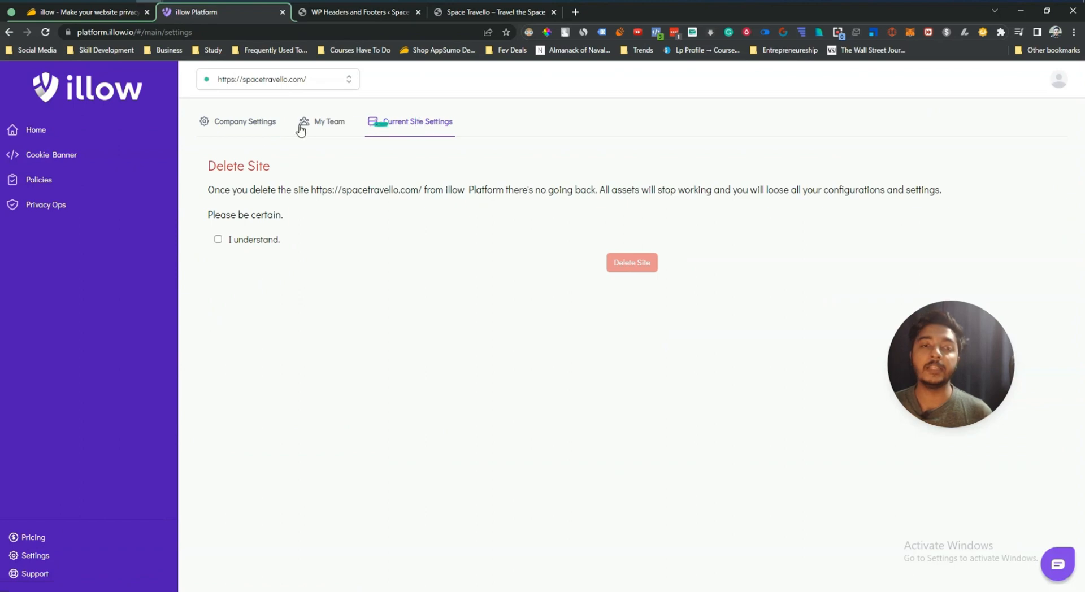
{"action": "left_click", "coordinate": [25, 136]}
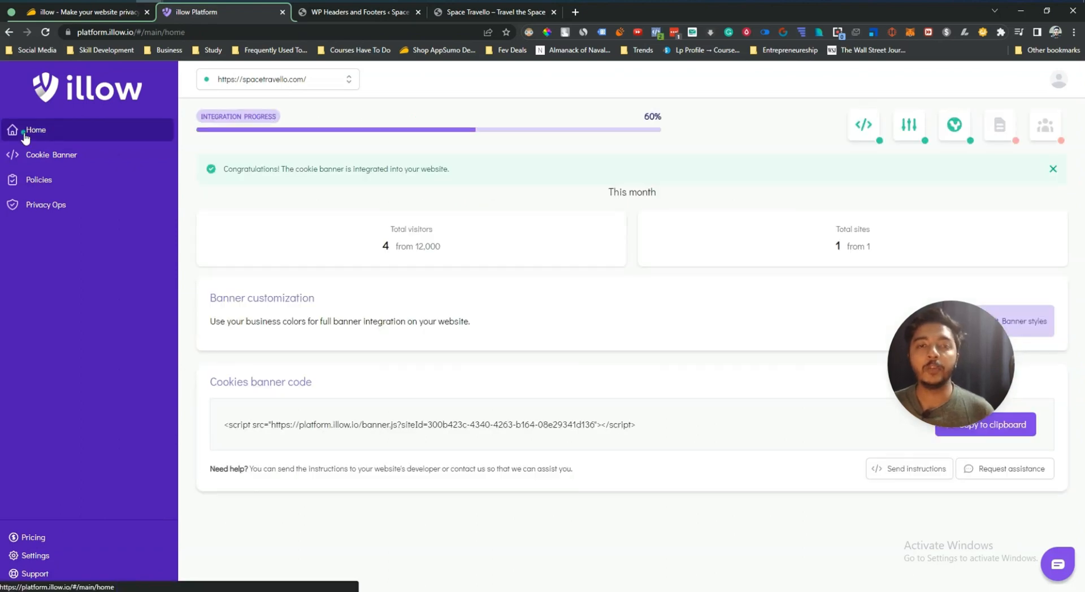
Switch to the AppSumo page for the illow lifetime deal and review its overview
{"action": "left_click", "coordinate": [73, 13]}
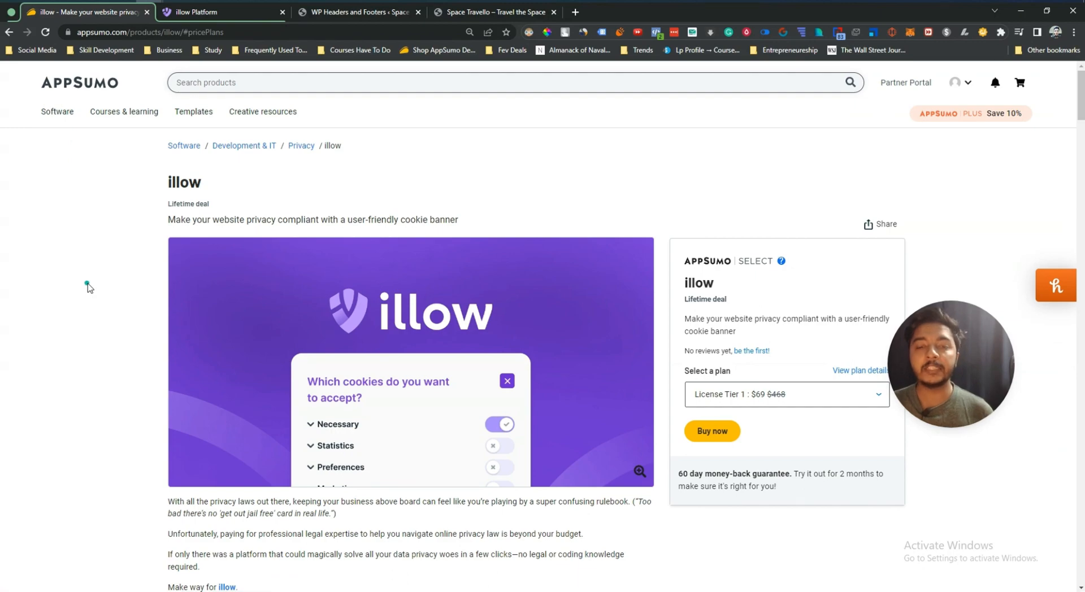
{"action": "scroll", "coordinate": [88, 287], "scroll_direction": "down", "scroll_amount": 20}
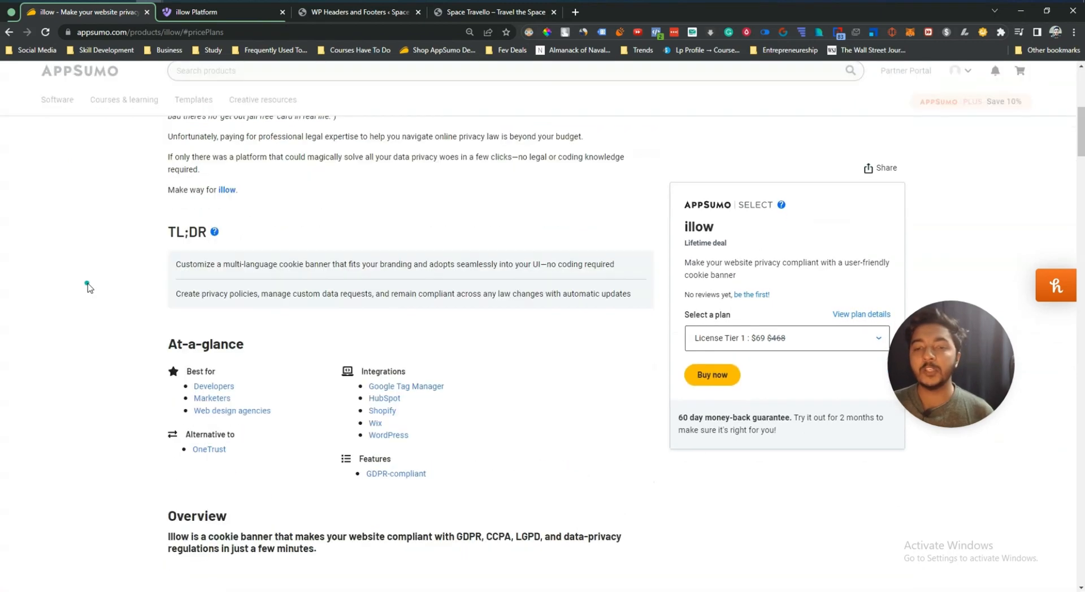
{"action": "scroll", "coordinate": [105, 342], "scroll_direction": "down", "scroll_amount": 10}
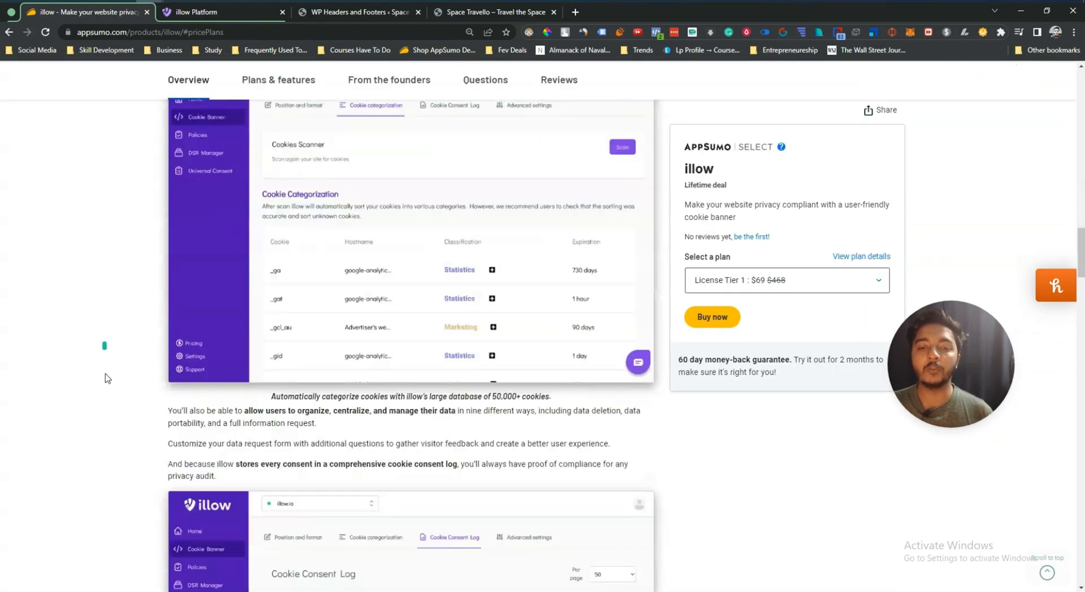
{"action": "scroll", "coordinate": [117, 293], "scroll_direction": "up", "scroll_amount": 20}
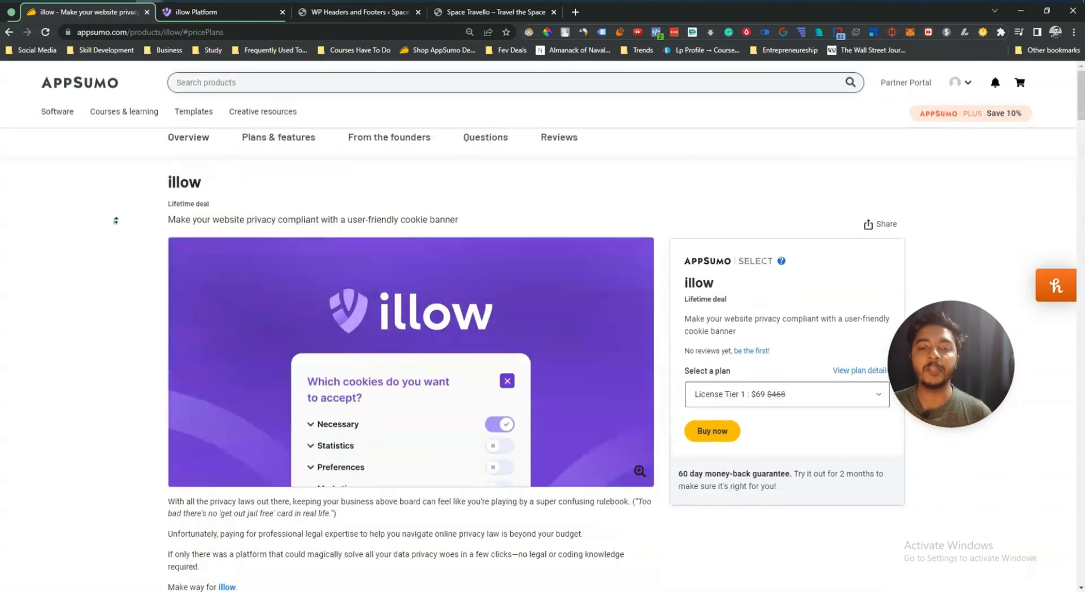
Select the License Tier 3 plan at $209 for the illow deal
{"action": "scroll", "coordinate": [116, 226], "scroll_direction": "down", "scroll_amount": 3}
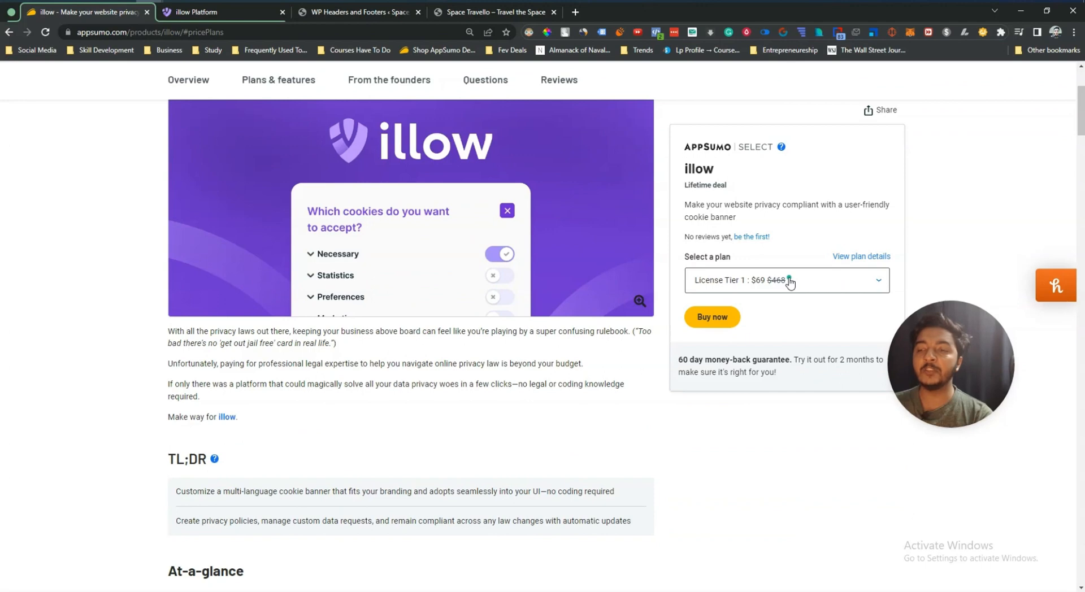
{"action": "left_click", "coordinate": [790, 282]}
{"action": "left_click", "coordinate": [789, 281]}
{"action": "left_click", "coordinate": [789, 282]}
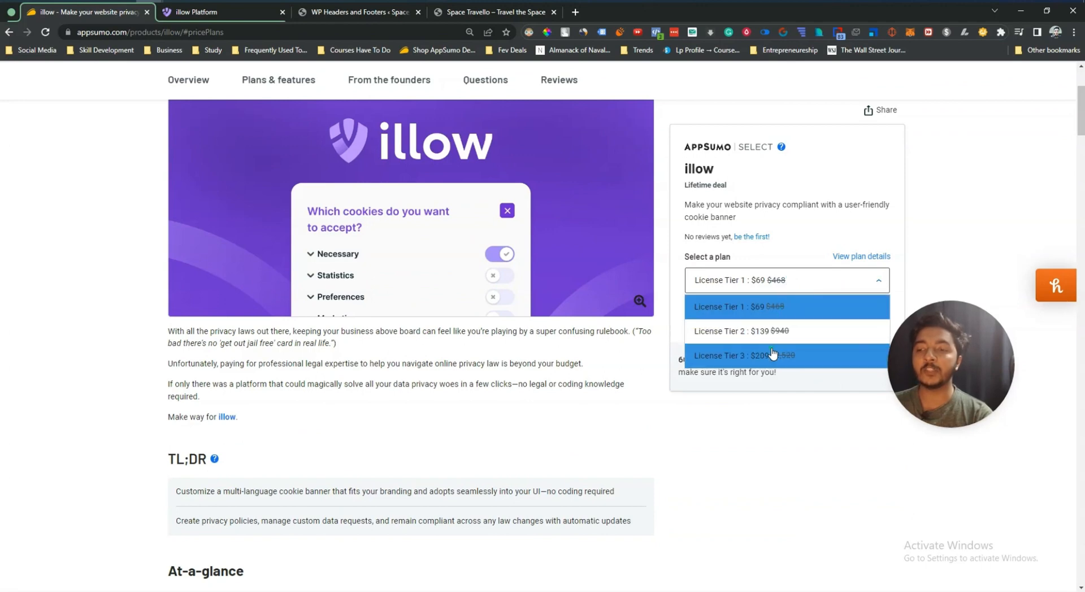
{"action": "left_click", "coordinate": [772, 354]}
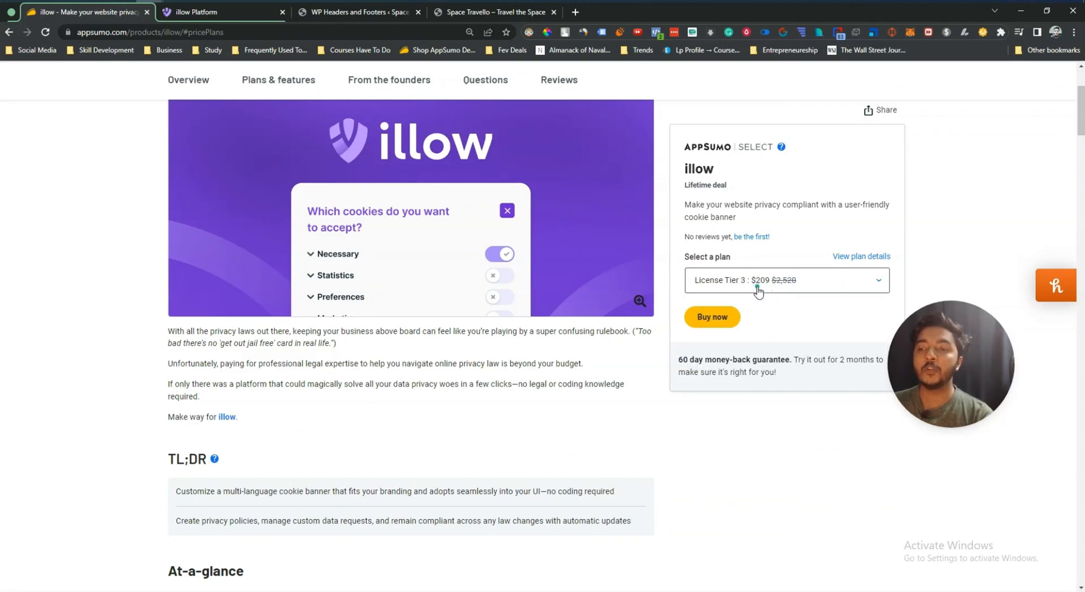
Review the features included in all plans and compare the domain and visitor limits of the three license tiers
{"action": "scroll", "coordinate": [362, 404], "scroll_direction": "down", "scroll_amount": 15}
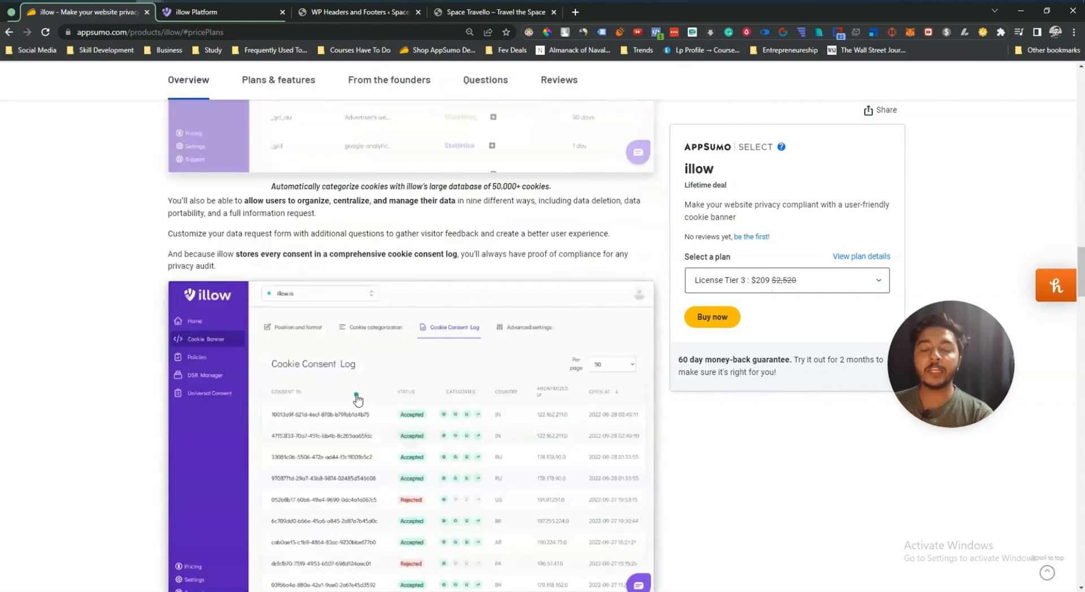
{"action": "scroll", "coordinate": [357, 399], "scroll_direction": "down", "scroll_amount": 15}
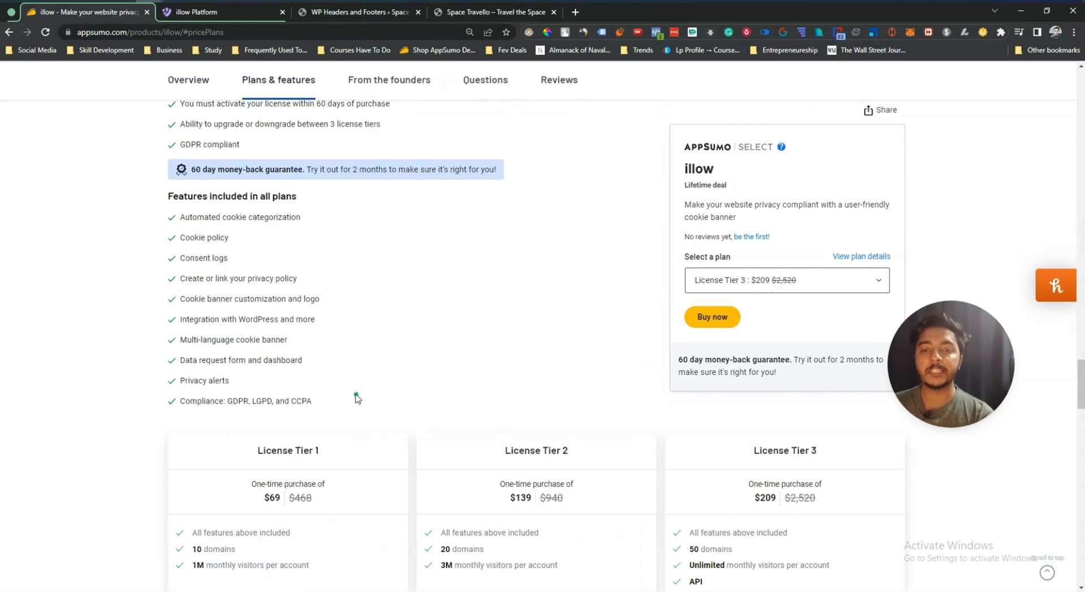
{"action": "scroll", "coordinate": [357, 398], "scroll_direction": "down", "scroll_amount": 2}
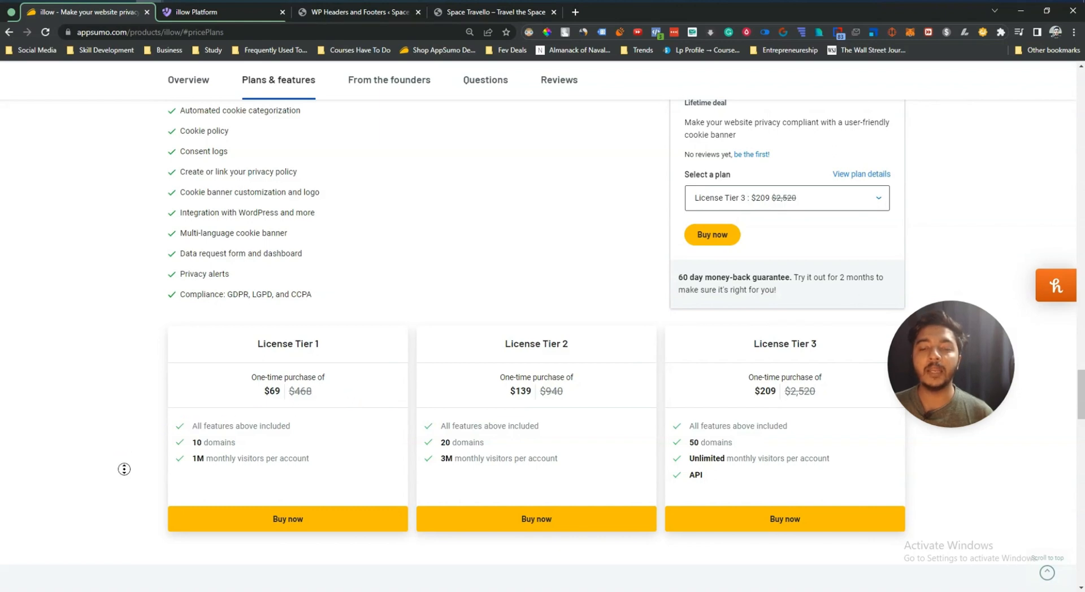
{"action": "scroll", "coordinate": [124, 469], "scroll_direction": "up", "scroll_amount": 20}
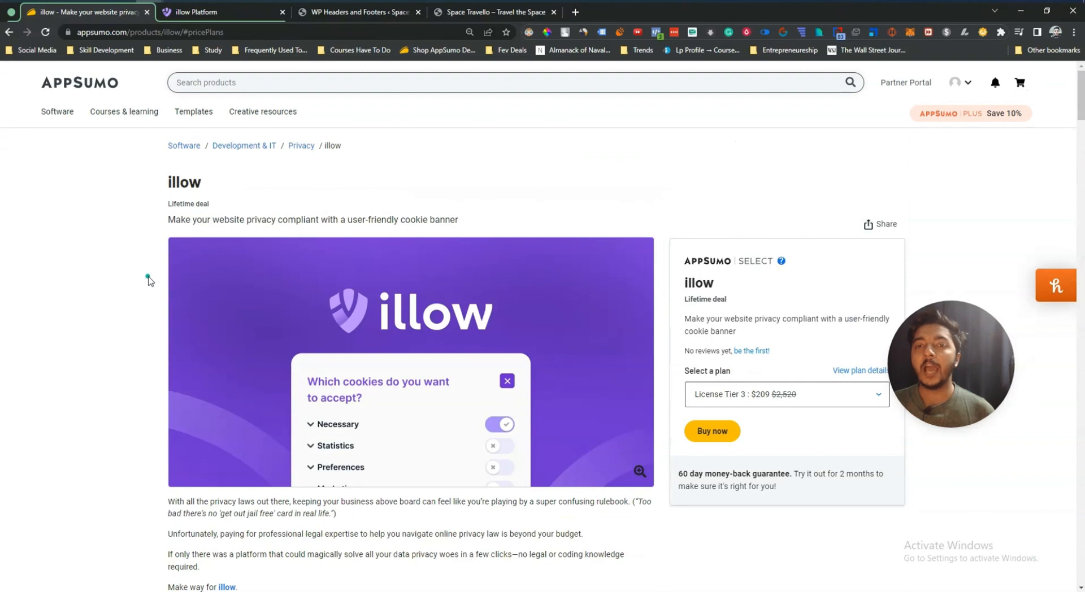
Test the cookie banner on the Space Travello site by closing the custom permissions, accepting the cookies and reopening the cookie preferences
{"action": "left_click", "coordinate": [497, 12]}
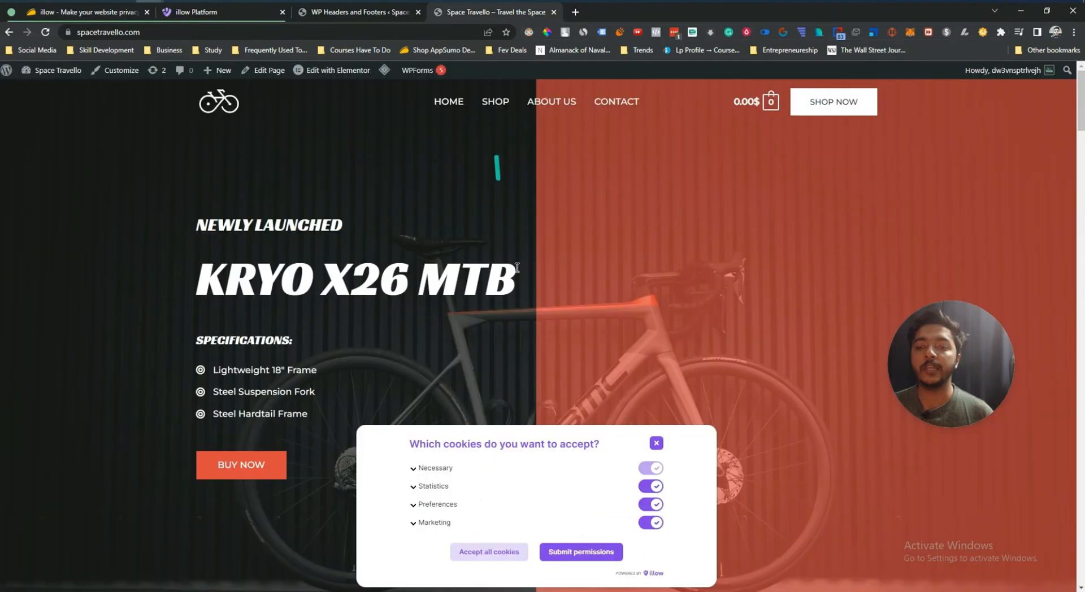
{"action": "left_click", "coordinate": [656, 445]}
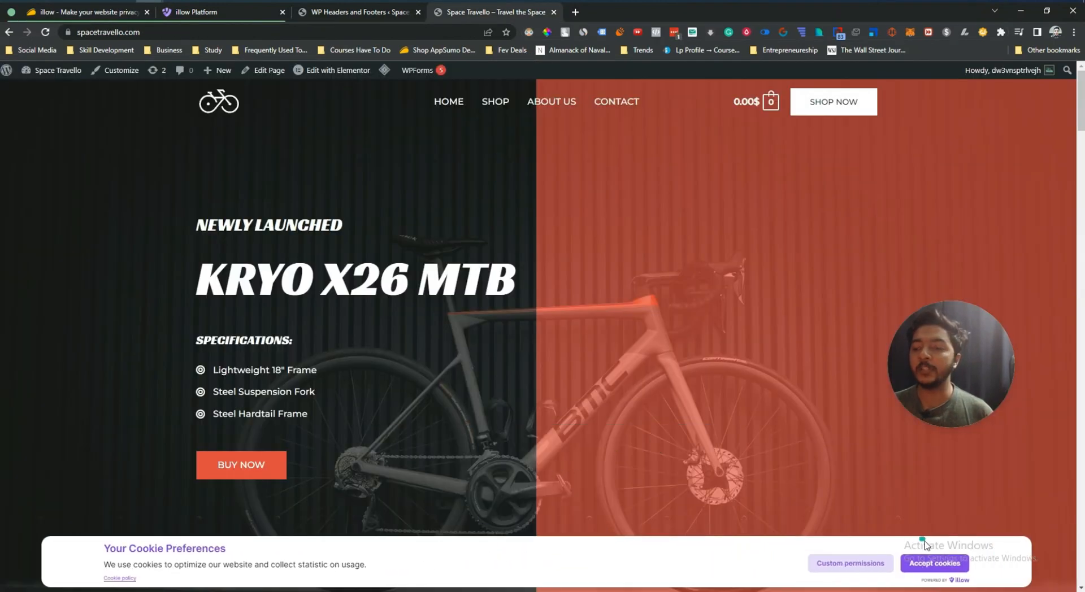
{"action": "left_click", "coordinate": [917, 565]}
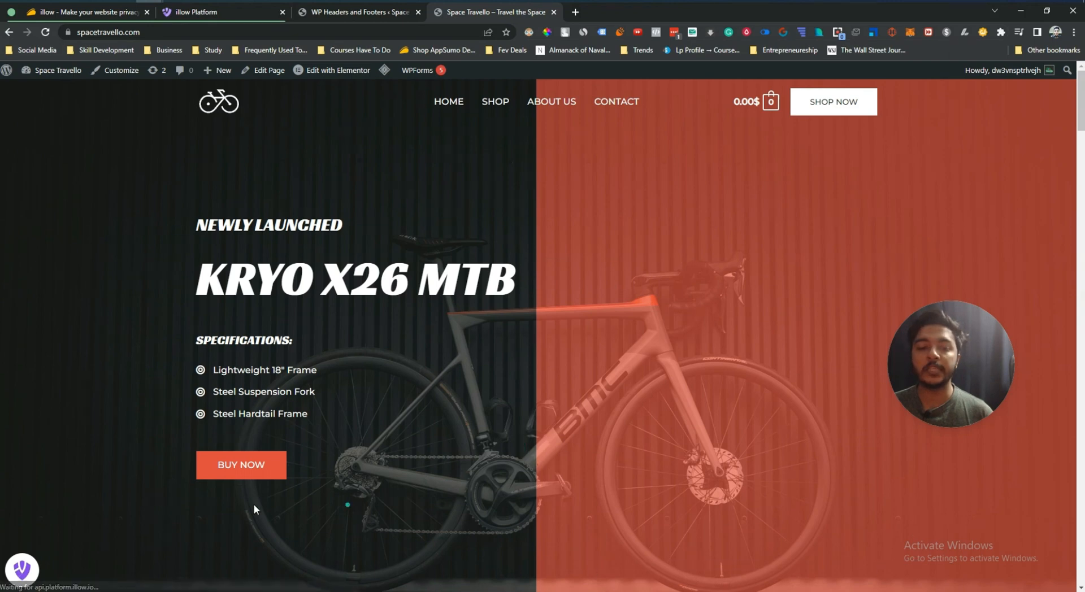
{"action": "left_click", "coordinate": [22, 570]}
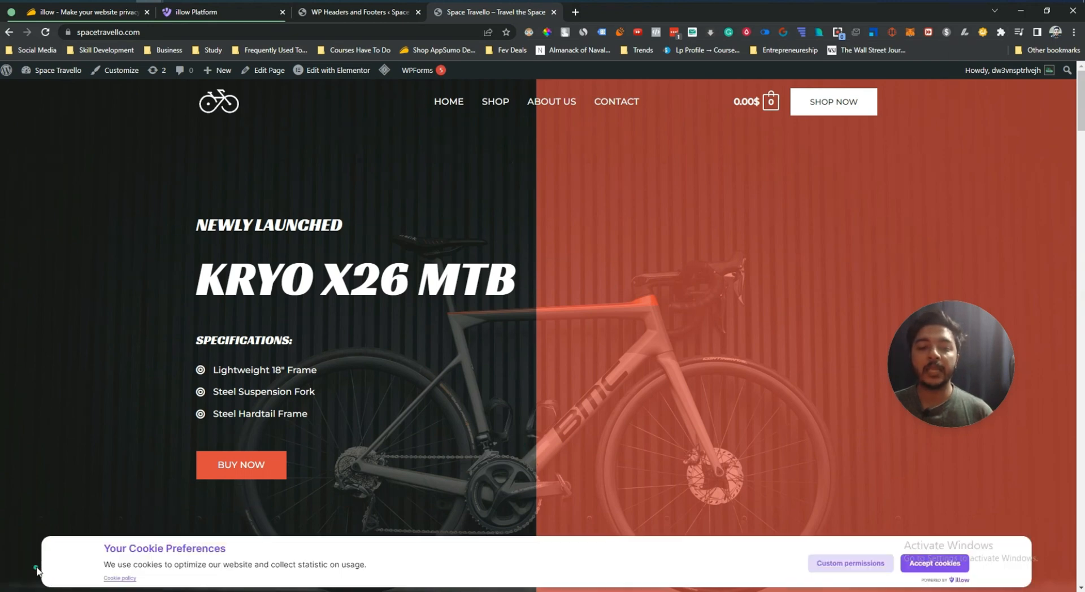
Revisit the illow home dashboard and look through the illow product description on the AppSumo deal page
{"action": "left_click", "coordinate": [62, 11]}
{"action": "left_click", "coordinate": [179, 20]}
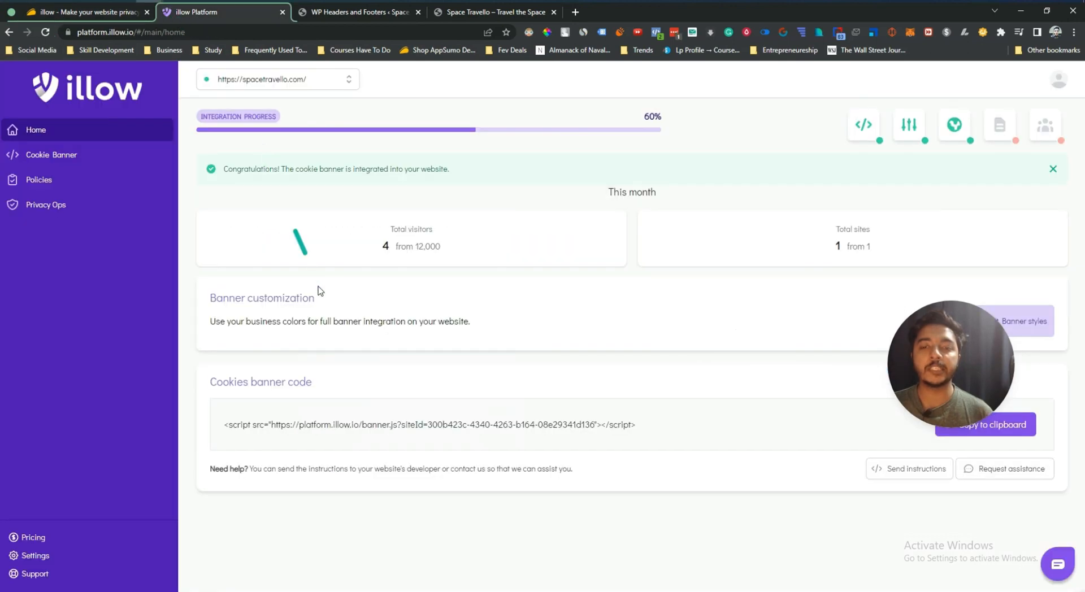
{"action": "left_click", "coordinate": [100, 14]}
{"action": "scroll", "coordinate": [107, 200], "scroll_direction": "down", "scroll_amount": 20}
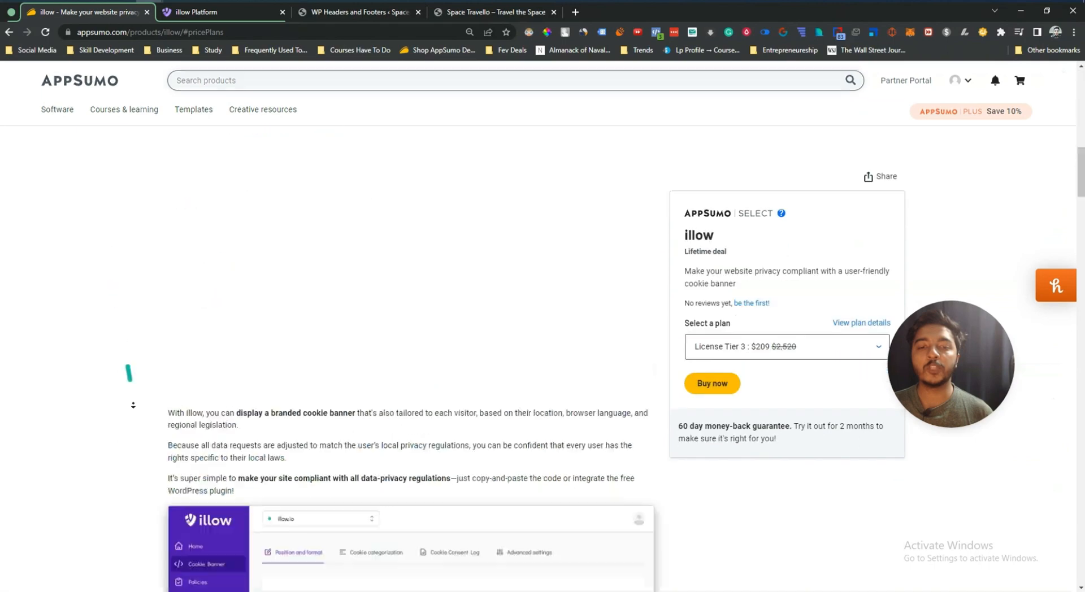
{"action": "scroll", "coordinate": [131, 378], "scroll_direction": "up", "scroll_amount": 20}
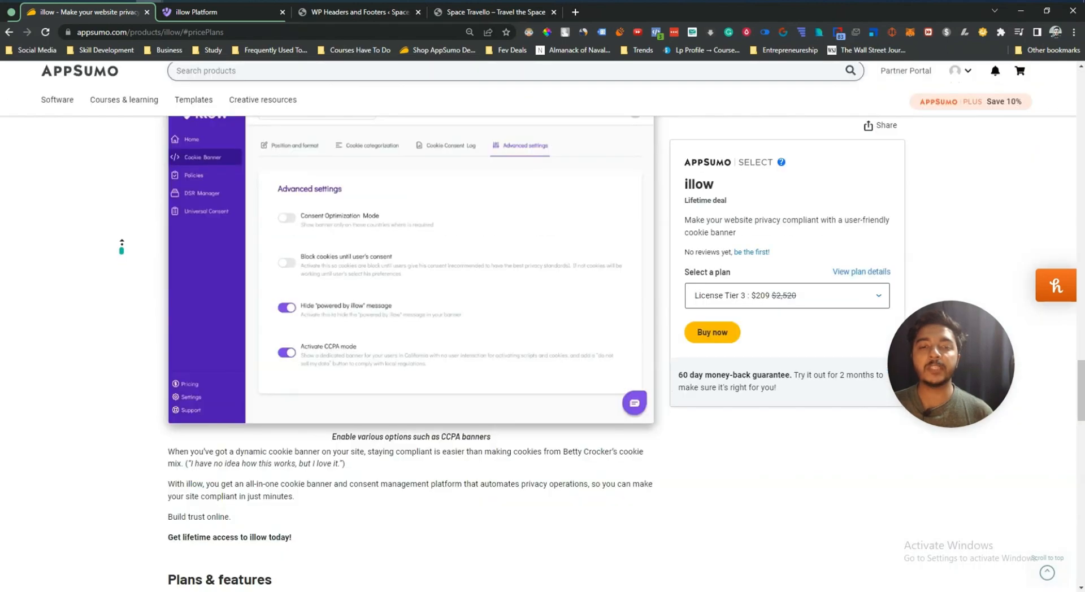